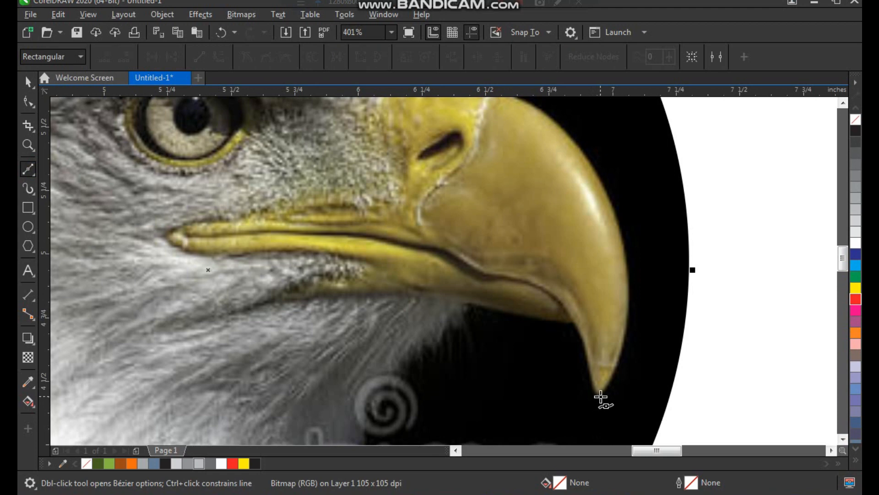
# Step: Trace a closed nine-node Bézier shape along the eagle's mouth line and around the hooked beak tip
pyautogui.click(600, 394)
pyautogui.click(515, 277)
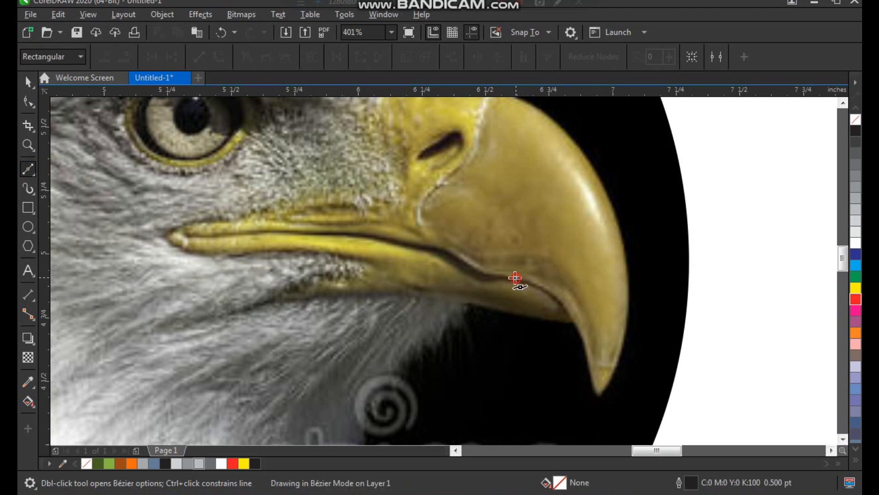
pyautogui.click(473, 264)
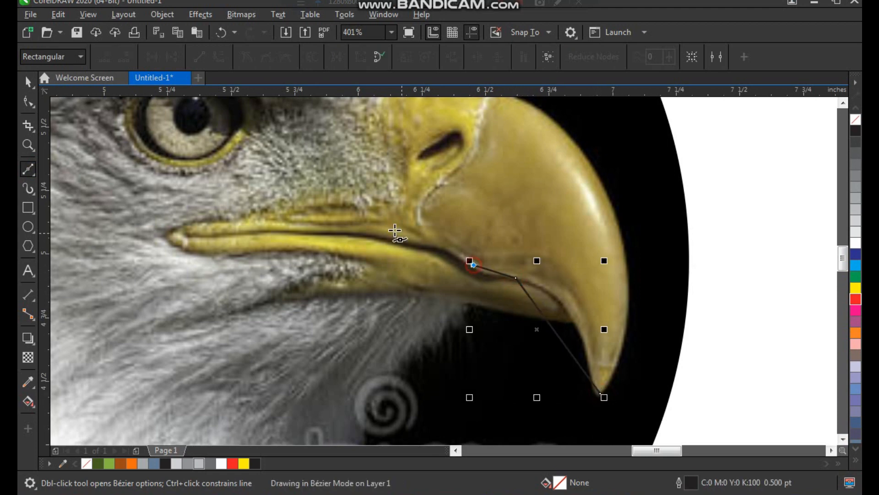
pyautogui.click(188, 234)
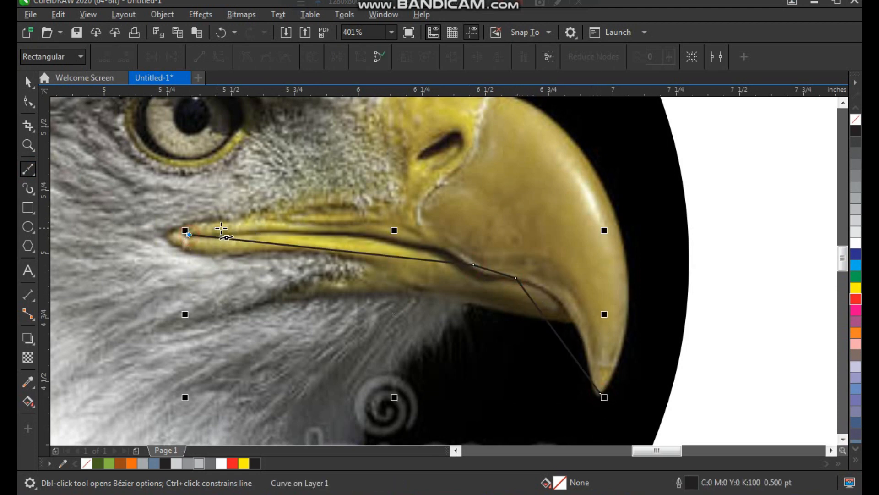
pyautogui.click(371, 207)
pyautogui.click(410, 226)
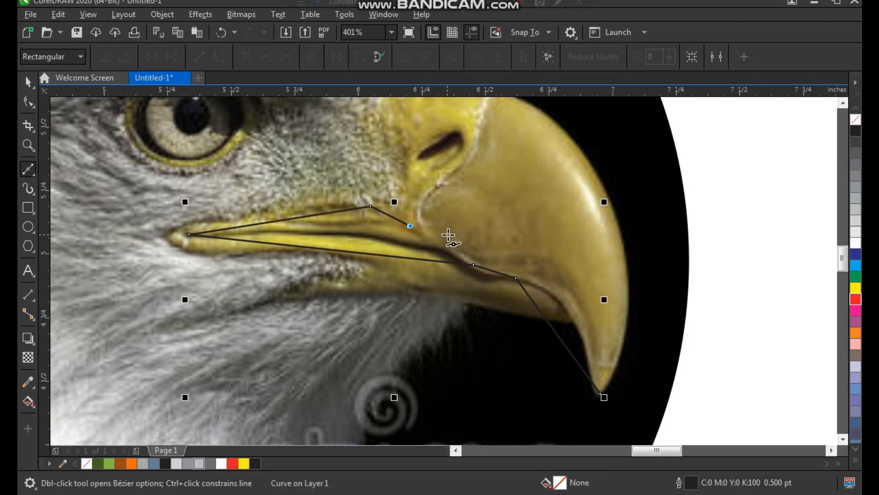
pyautogui.click(474, 245)
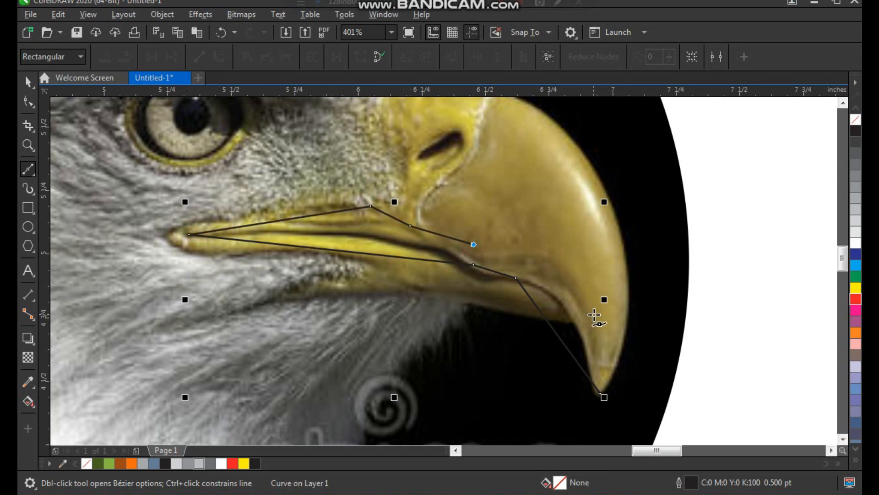
pyautogui.click(605, 353)
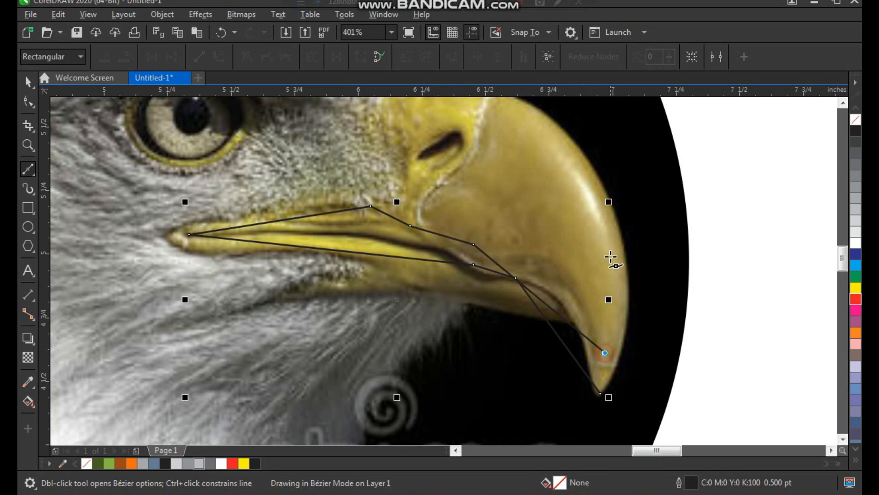
pyautogui.click(590, 166)
pyautogui.click(600, 394)
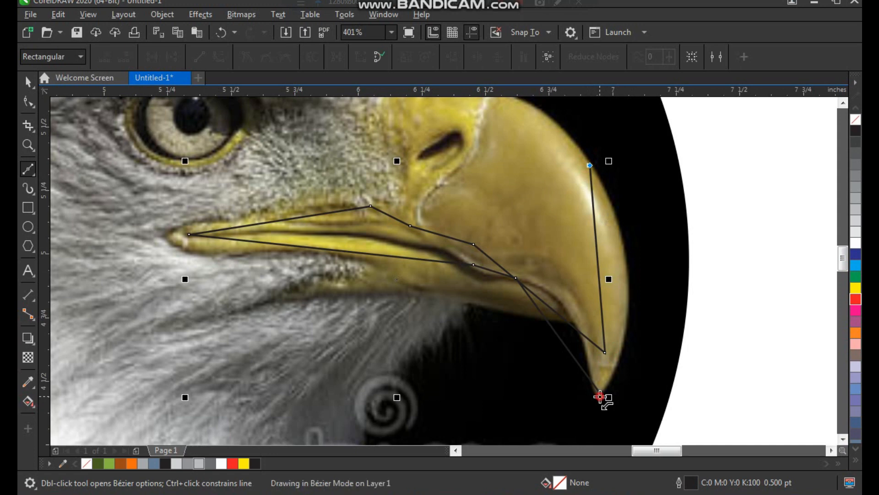
# Step: Colour the mouth and beak shape's outline red and convert all its segments to curves
pyautogui.press('space')
pyautogui.rightClick(856, 299)
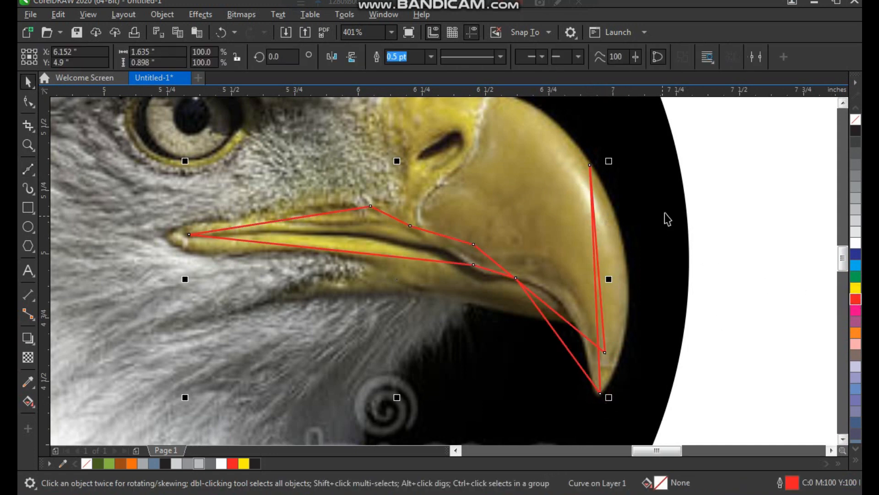
pyautogui.press('F10')
pyautogui.click(219, 56)
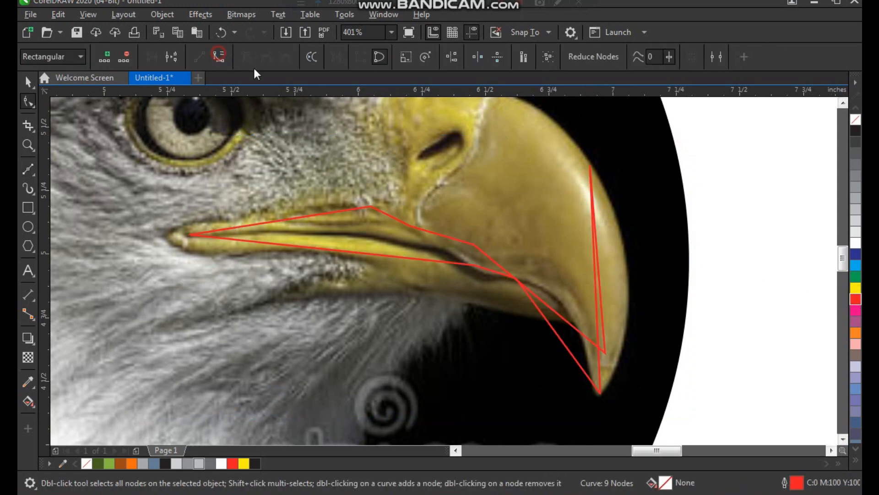
# Step: Bend the beak shape's outer and inner front edges and the underside of its tip to follow the hook
pyautogui.press('F2')
pyautogui.moveTo(512, 175); pyautogui.dragTo(708, 494)
pyautogui.moveTo(428, 219); pyautogui.dragTo(472, 222)
pyautogui.moveTo(431, 202); pyautogui.dragTo(442, 202)
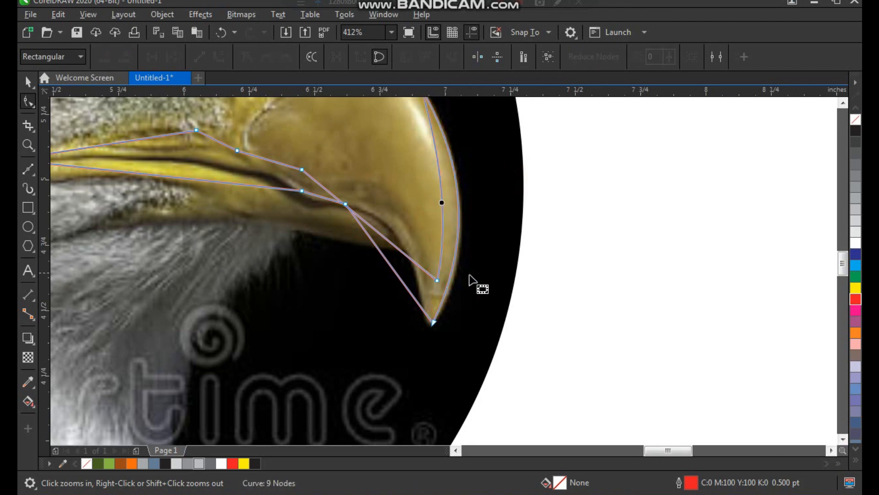
pyautogui.press('F2')
pyautogui.moveTo(511, 154); pyautogui.dragTo(225, 363)
pyautogui.moveTo(473, 272); pyautogui.dragTo(487, 235)
# Step: Bend the long lower segment along the dark mouth line and arch the long upper segment over the mouth
pyautogui.scroll(-2, 426, 231)
pyautogui.press('F2')
pyautogui.moveTo(406, 136); pyautogui.dragTo(219, 267)
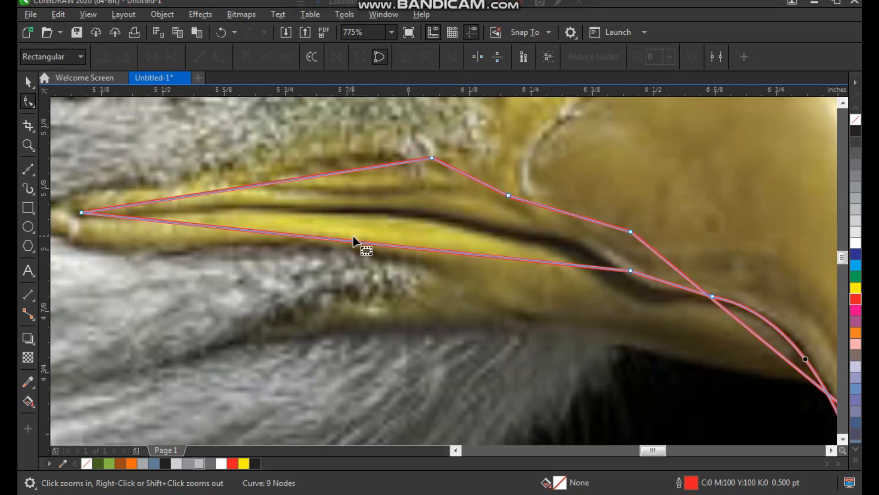
pyautogui.moveTo(360, 243); pyautogui.dragTo(367, 210)
pyautogui.scroll(-2, 359, 247)
pyautogui.press('F2')
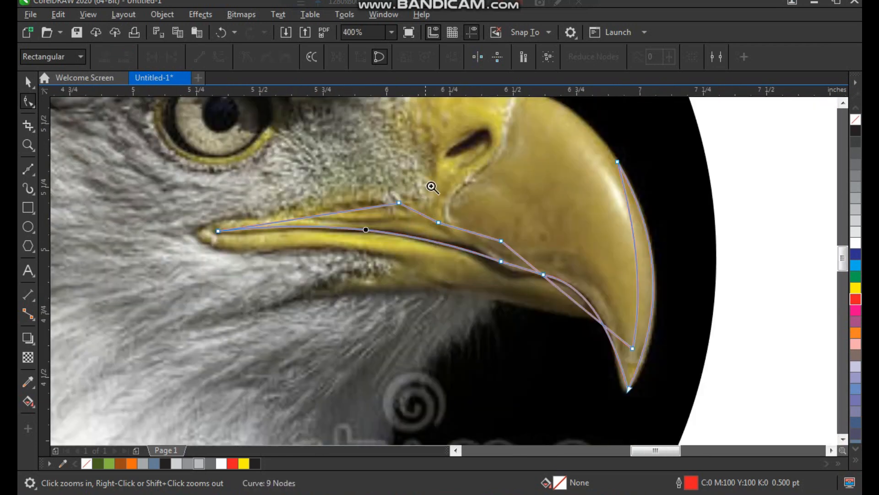
pyautogui.moveTo(429, 162); pyautogui.dragTo(220, 316)
pyautogui.moveTo(402, 219); pyautogui.dragTo(398, 192)
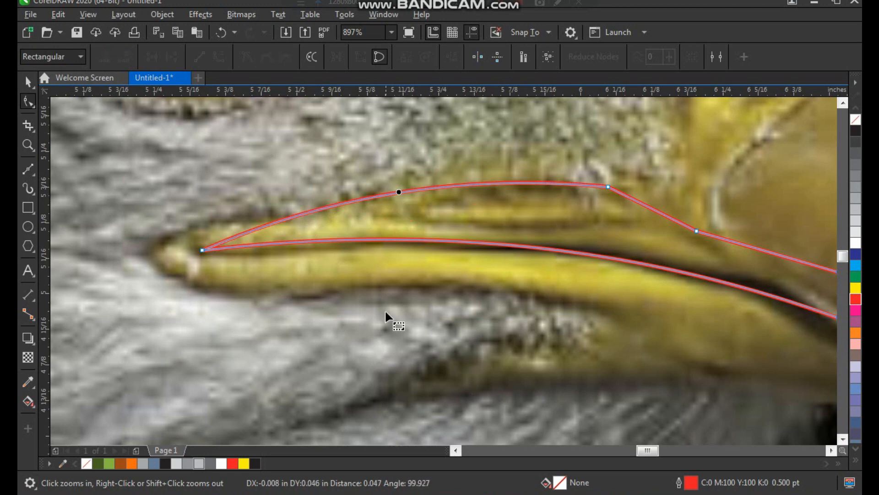
# Step: Curve the short upper-edge segment just below the nostril slightly outward
pyautogui.press('space')
pyautogui.scroll(-2, 587, 232)
pyautogui.press('F2')
pyautogui.moveTo(594, 187); pyautogui.dragTo(658, 263)
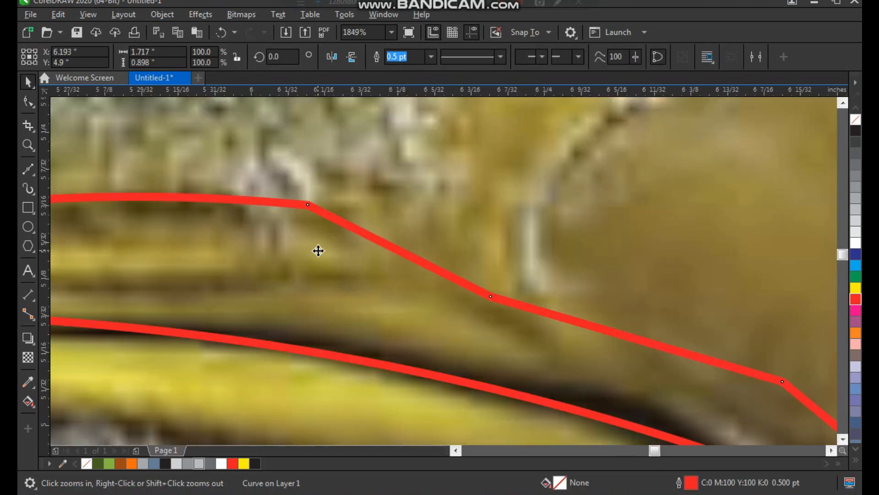
pyautogui.press('space')
pyautogui.moveTo(392, 246); pyautogui.dragTo(398, 239)
# Step: Curve the remaining two upper-edge segments so they sweep smoothly above the mouth line down to the beak tip
pyautogui.scroll(-2, 518, 278)
pyautogui.press('F2')
pyautogui.moveTo(507, 235); pyautogui.dragTo(648, 385)
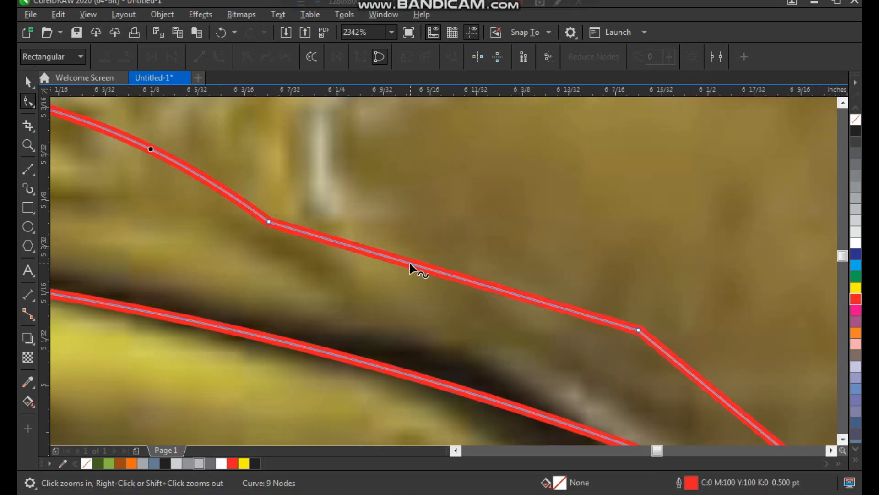
pyautogui.moveTo(411, 263); pyautogui.dragTo(593, 407)
pyautogui.scroll(-2, 402, 273)
pyautogui.press('F2')
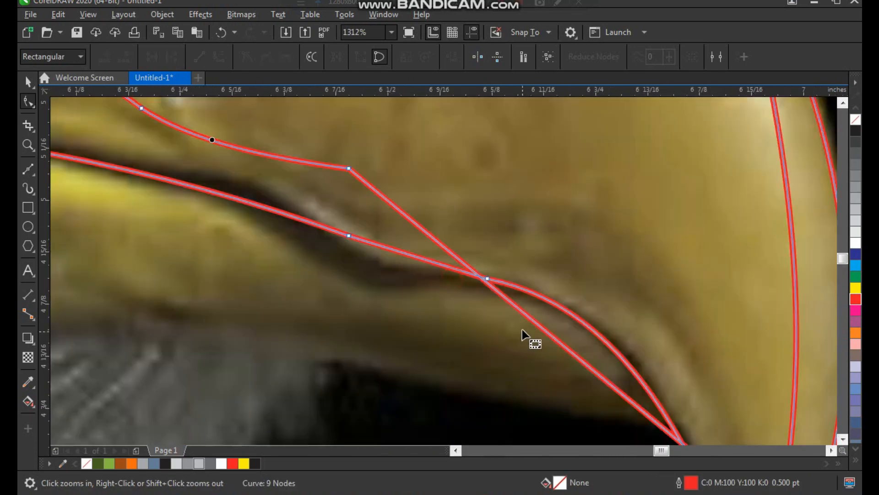
pyautogui.moveTo(536, 324); pyautogui.dragTo(601, 266)
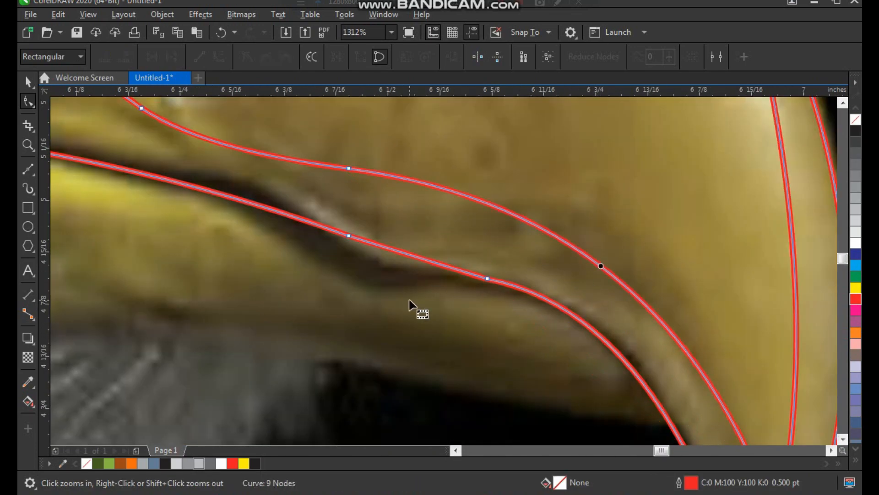
# Step: Fill the mouth and beak shape with red and remove its outline
pyautogui.scroll(-2, 409, 300)
pyautogui.press('space')
pyautogui.click(856, 299)
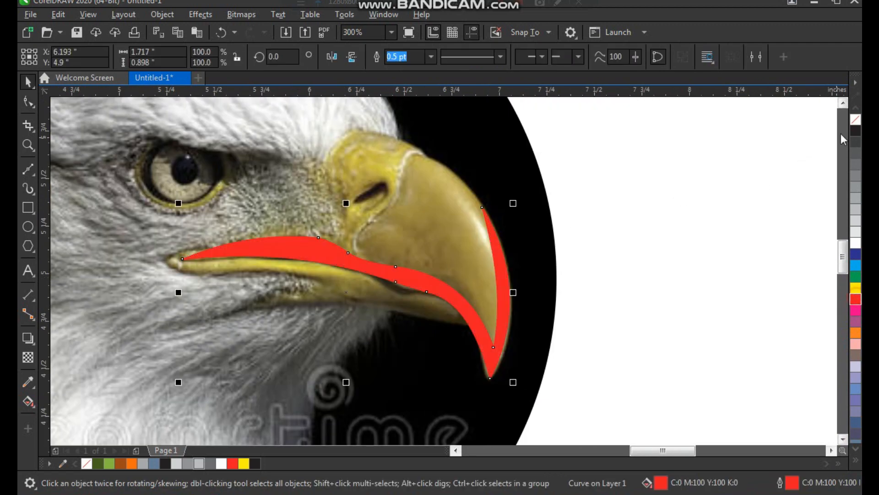
pyautogui.rightClick(857, 119)
# Step: Draw a closed two-node Bézier shape from end to end of the eagle's nostril
pyautogui.scroll(-1, 439, 261)
pyautogui.press('F2')
pyautogui.moveTo(393, 210); pyautogui.dragTo(421, 260)
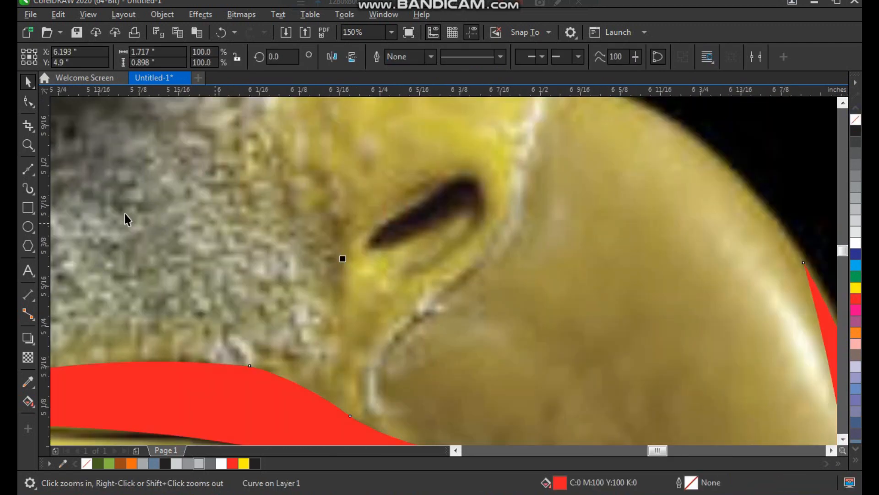
pyautogui.click(28, 169)
pyautogui.click(370, 248)
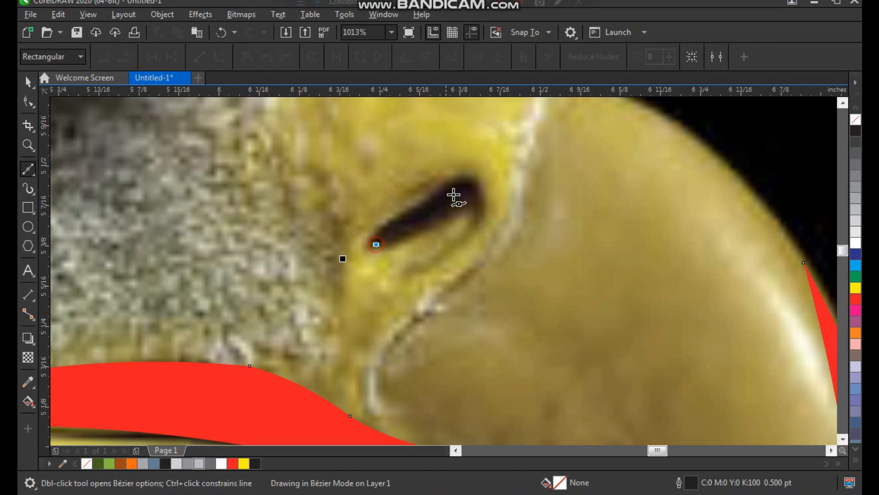
pyautogui.click(477, 179)
pyautogui.click(378, 245)
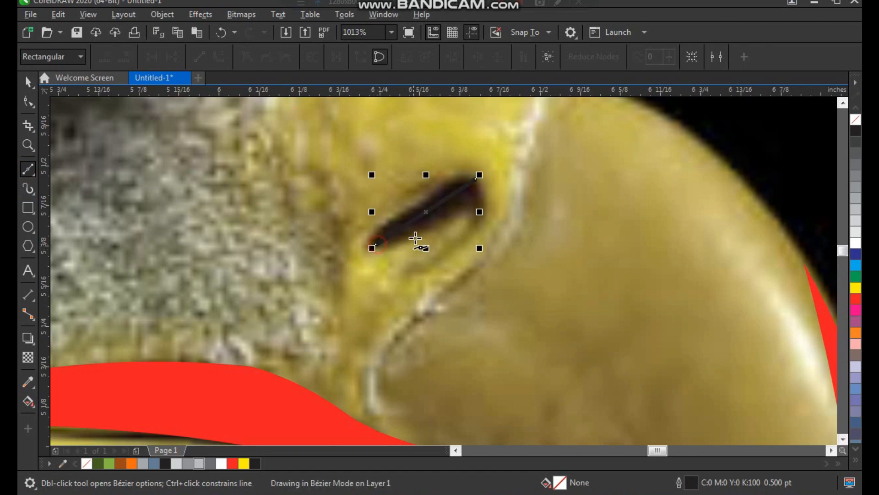
pyautogui.press('space')
# Step: Convert the nostril shape's segments to curves and bend both sides outward into a teardrop around the nostril
pyautogui.press('F2')
pyautogui.moveTo(354, 148); pyautogui.dragTo(547, 297)
pyautogui.press('F10')
pyautogui.moveTo(532, 123); pyautogui.dragTo(254, 355)
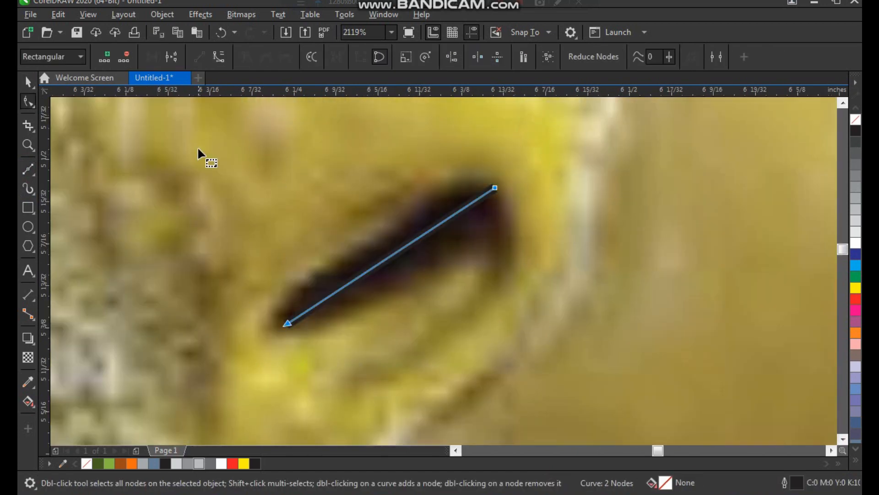
pyautogui.click(217, 59)
pyautogui.moveTo(413, 244); pyautogui.dragTo(393, 186)
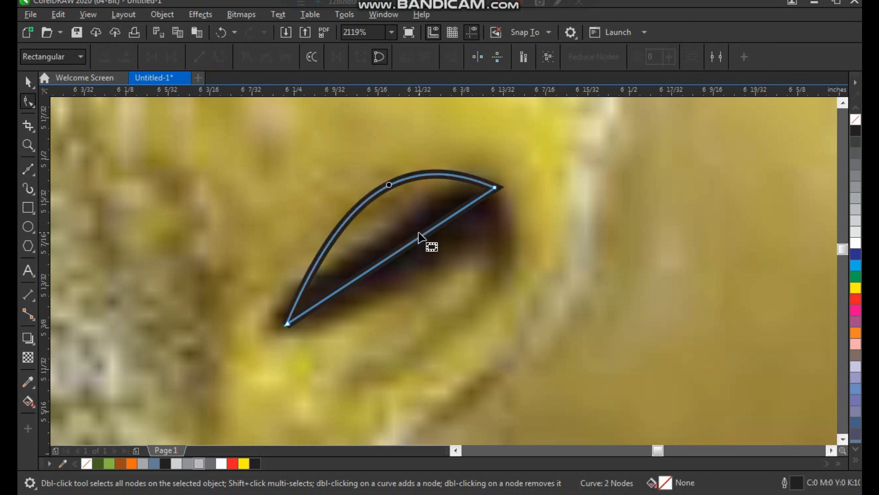
pyautogui.click(427, 236)
pyautogui.moveTo(434, 240); pyautogui.dragTo(593, 408)
# Step: Fill the nostril shape with red and remove its outline
pyautogui.press('space')
pyautogui.click(856, 299)
pyautogui.scroll(-2, 534, 359)
pyautogui.press('F2')
pyautogui.scroll(-2, 520, 262)
pyautogui.press('F2')
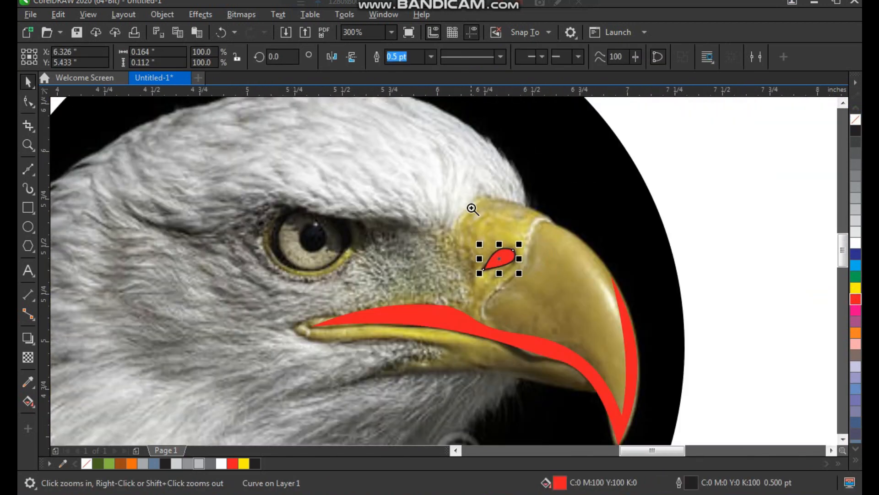
pyautogui.moveTo(472, 207); pyautogui.dragTo(629, 341)
pyautogui.rightClick(855, 118)
# Step: Draw a closed four-node Bézier shape from the top of the head over the forehead to the upper beak
pyautogui.scroll(-3, 467, 314)
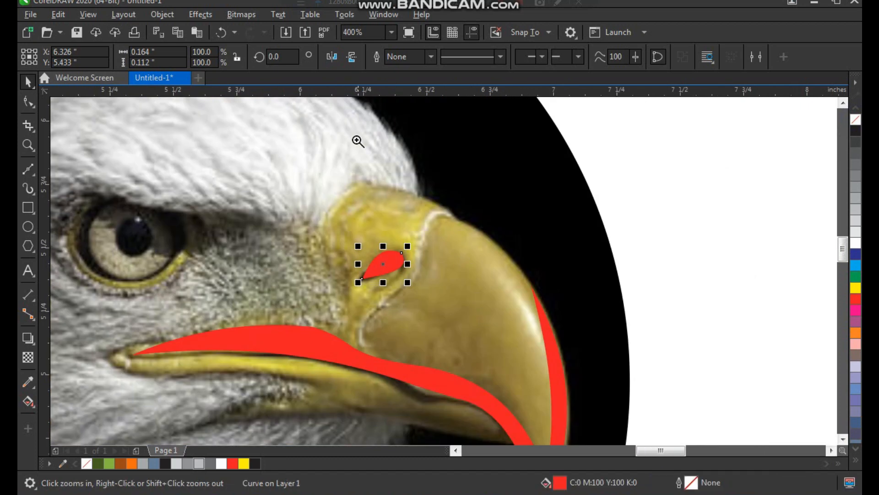
pyautogui.moveTo(341, 143); pyautogui.dragTo(460, 280)
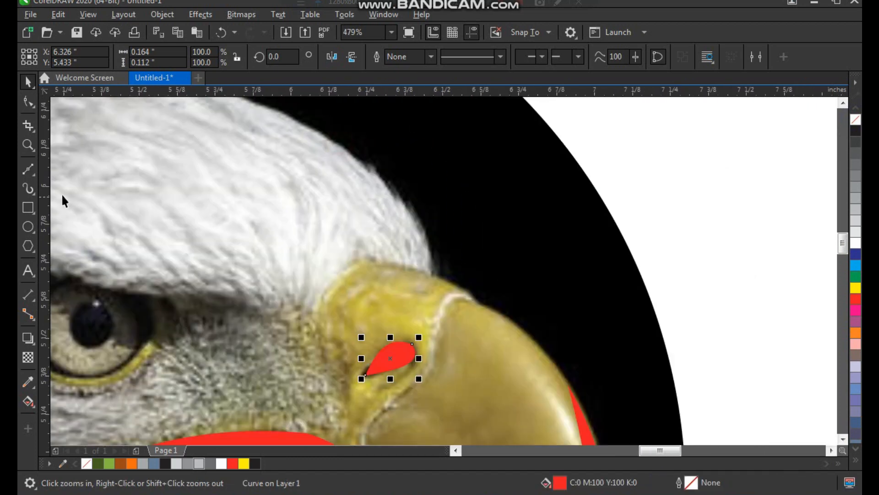
pyautogui.click(31, 169)
pyautogui.click(262, 105)
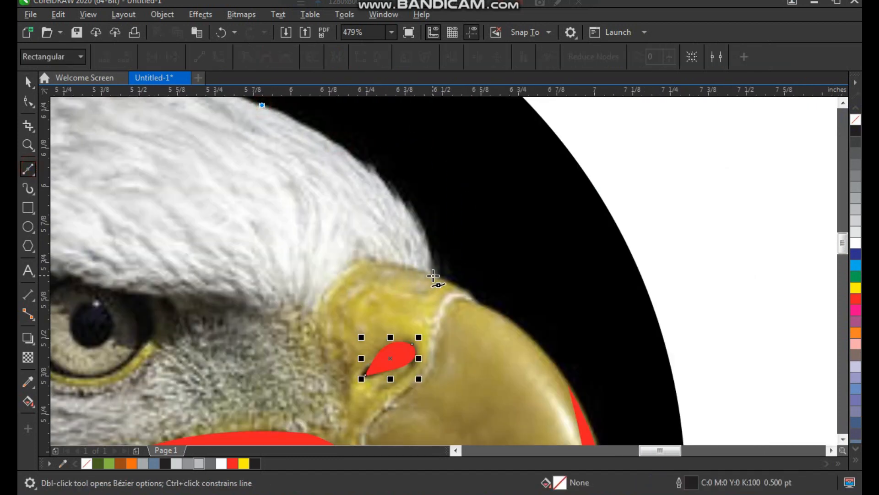
pyautogui.click(433, 275)
pyautogui.click(543, 348)
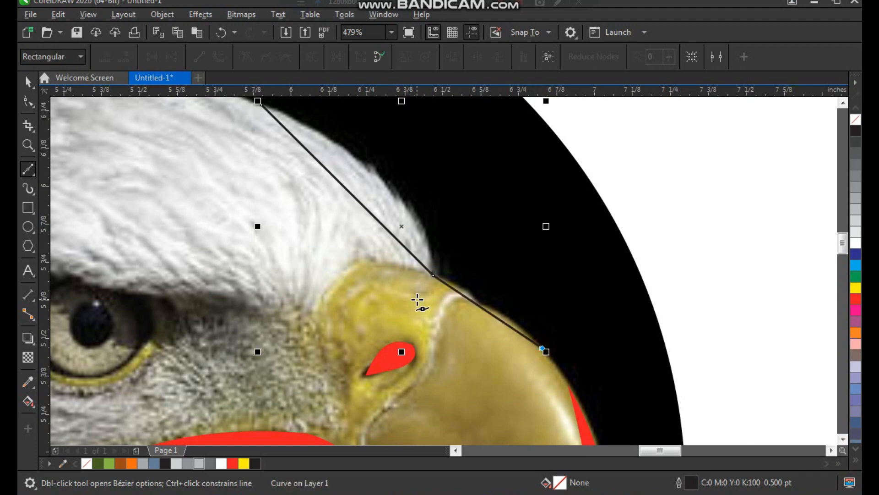
pyautogui.click(412, 301)
pyautogui.click(263, 107)
# Step: Convert the forehead shape's segments to curves and bend its sides to follow the head and upper beak contours
pyautogui.press('space')
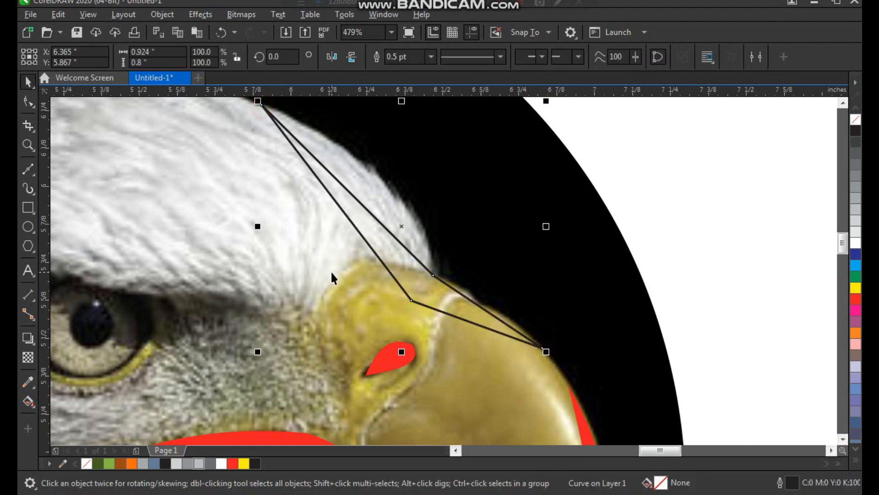
pyautogui.scroll(-1, 329, 247)
pyautogui.press('F2')
pyautogui.moveTo(282, 151); pyautogui.dragTo(497, 350)
pyautogui.press('F10')
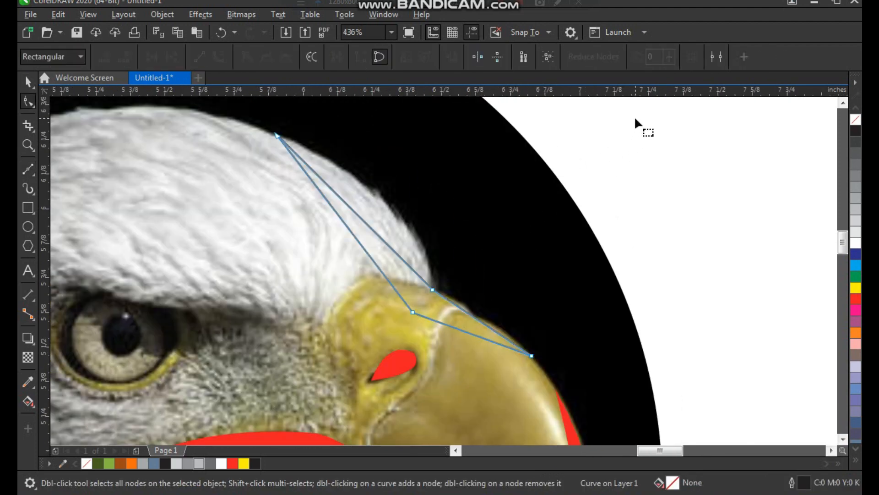
pyautogui.moveTo(628, 121); pyautogui.dragTo(259, 396)
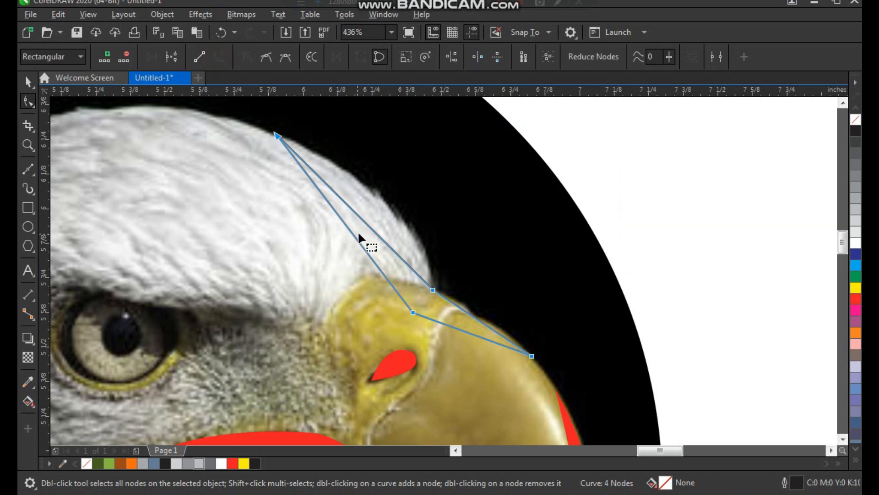
pyautogui.moveTo(372, 231); pyautogui.dragTo(393, 213)
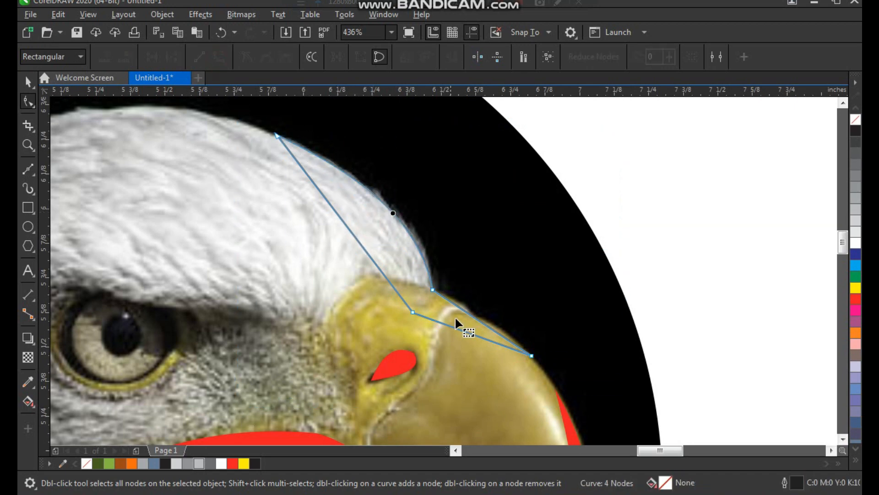
pyautogui.moveTo(481, 324)
pyautogui.mouseDown()
pyautogui.moveTo(490, 314)
pyautogui.moveTo(468, 331)
pyautogui.moveTo(467, 320)
pyautogui.mouseUp()
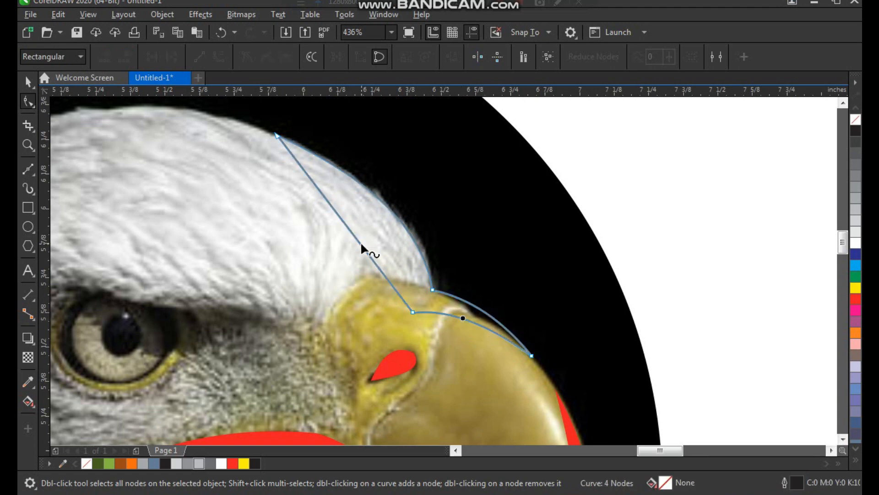
pyautogui.moveTo(361, 241); pyautogui.dragTo(385, 237)
# Step: Fill the forehead shape with red and remove its outline
pyautogui.press('space')
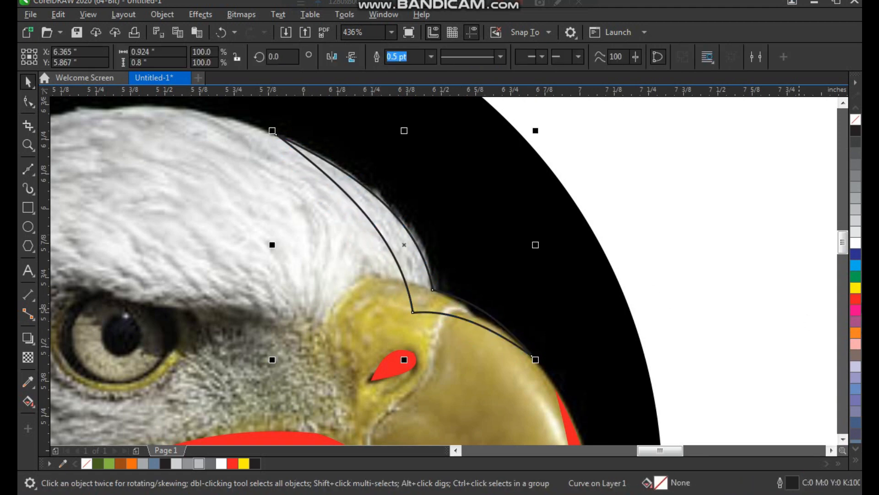
pyautogui.click(855, 298)
pyautogui.rightClick(855, 121)
pyautogui.scroll(-5, 570, 273)
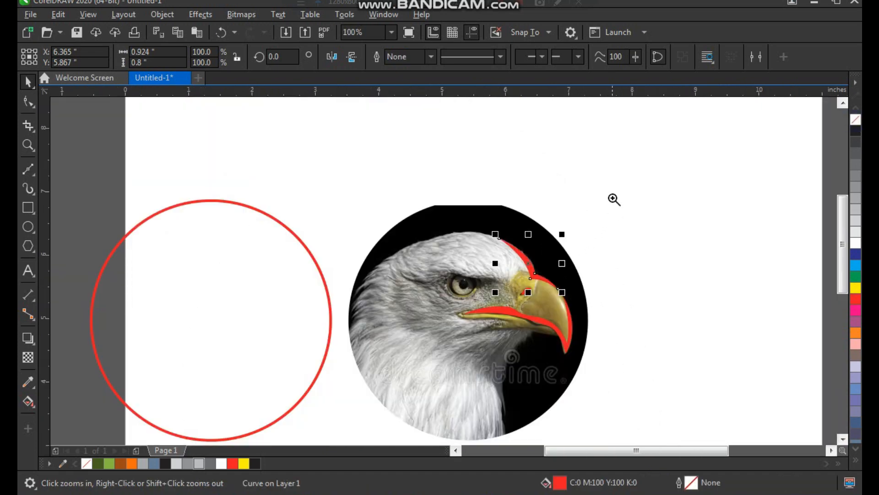
# Step: Draw a two-node Bézier line about 1.9 inches wide from the top to the back of the head and curve it along the crown
pyautogui.moveTo(318, 116); pyautogui.dragTo(541, 320)
pyautogui.click(22, 172)
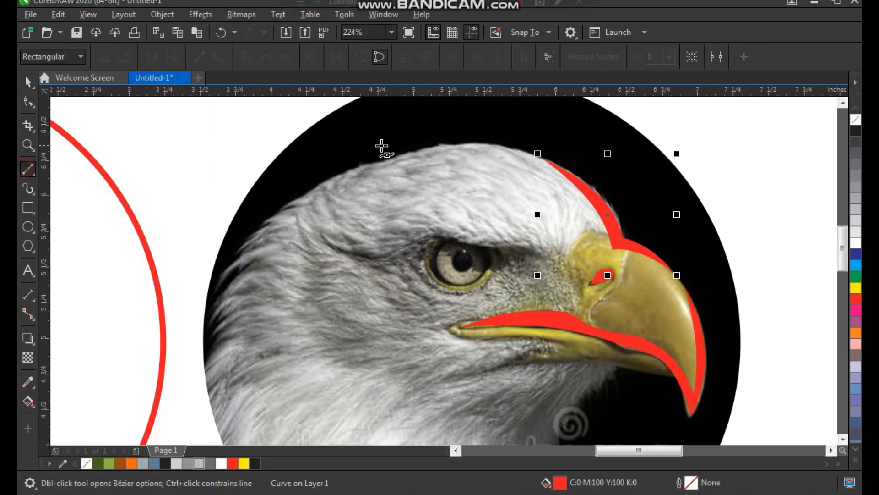
pyautogui.click(499, 145)
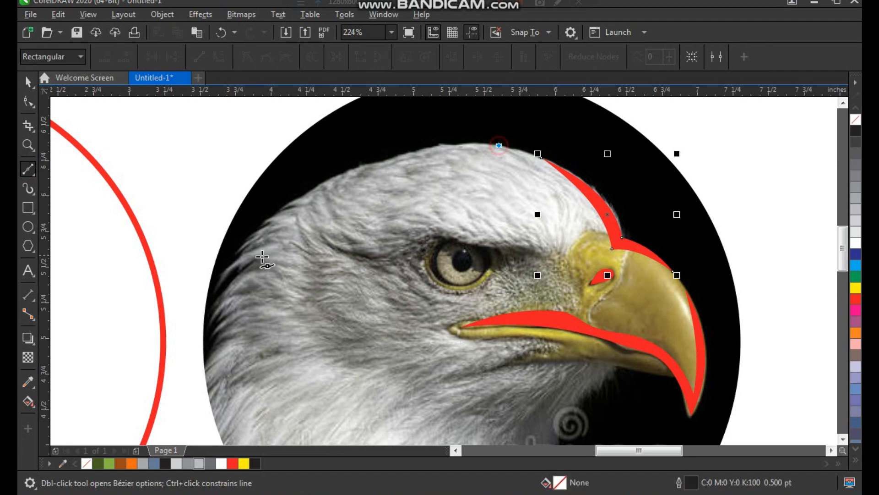
pyautogui.click(228, 296)
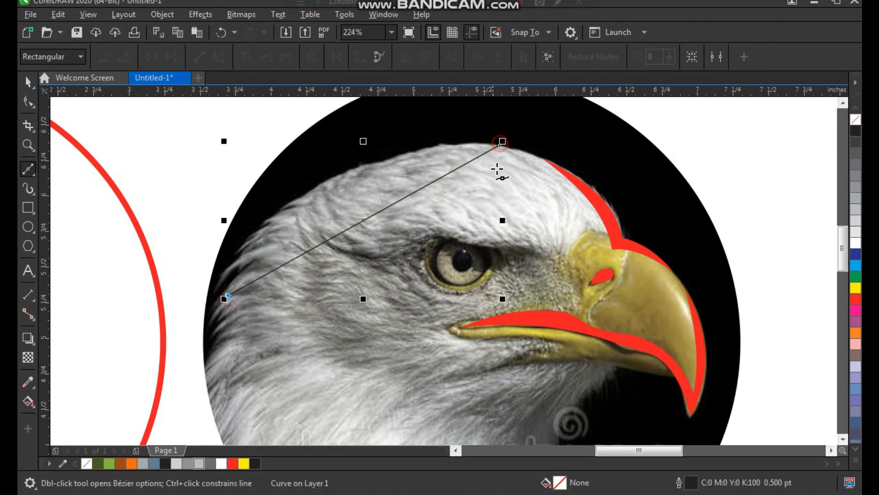
pyautogui.press('space')
pyautogui.press('F10')
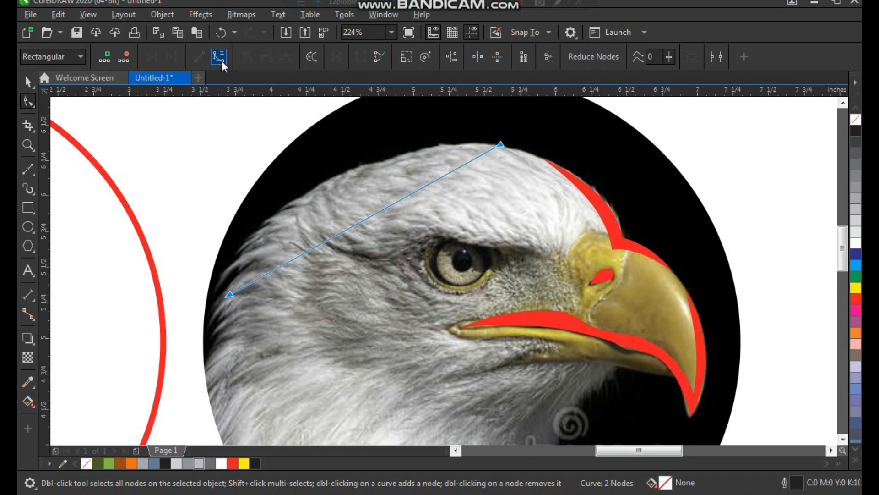
pyautogui.moveTo(375, 209); pyautogui.dragTo(336, 177)
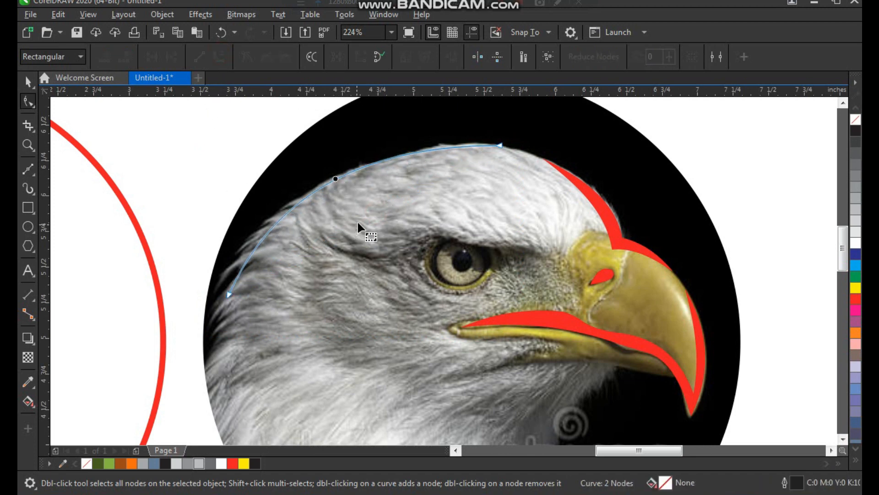
# Step: Close the crown curve with a straight segment between its two end nodes
pyautogui.press('F2')
pyautogui.moveTo(285, 147); pyautogui.dragTo(481, 307)
pyautogui.press('space')
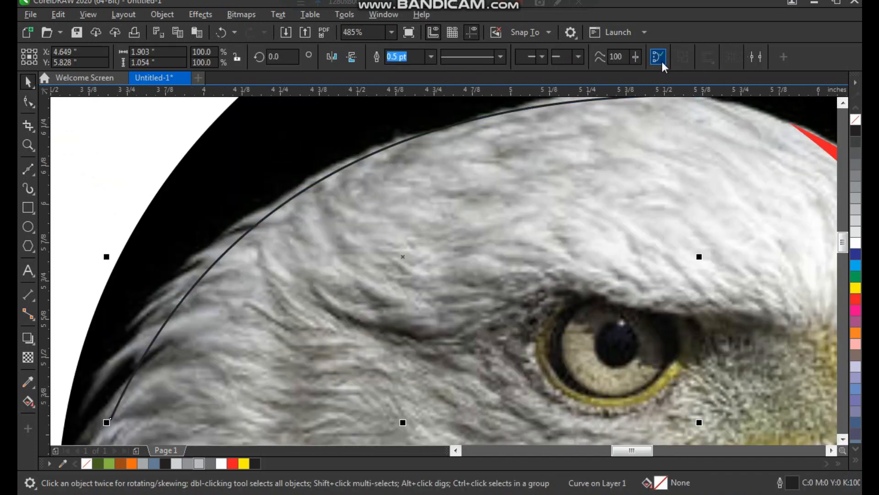
pyautogui.click(661, 59)
# Step: Convert the crown shape's straight closing segment to a curve and bend it upward to form a slim crescent
pyautogui.scroll(-1, 380, 167)
pyautogui.press('F2')
pyautogui.moveTo(281, 129); pyautogui.dragTo(521, 293)
pyautogui.press('F10')
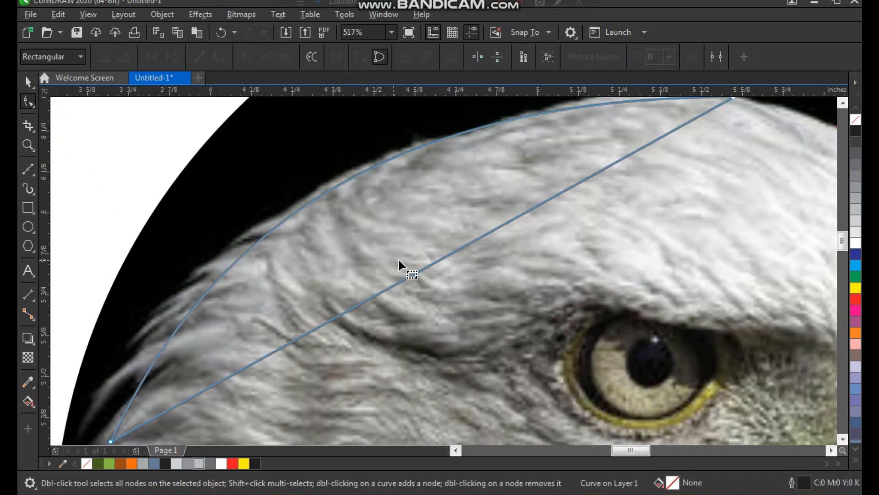
pyautogui.click(441, 259)
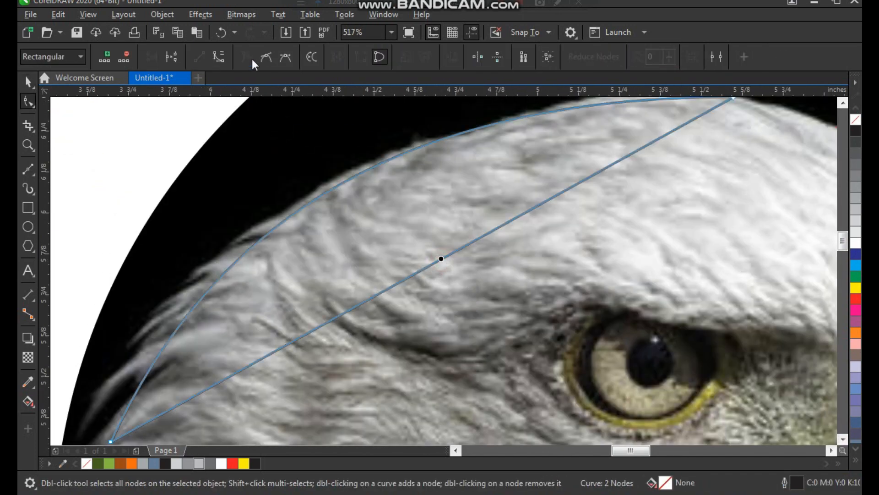
pyautogui.click(219, 57)
pyautogui.moveTo(433, 261); pyautogui.dragTo(377, 214)
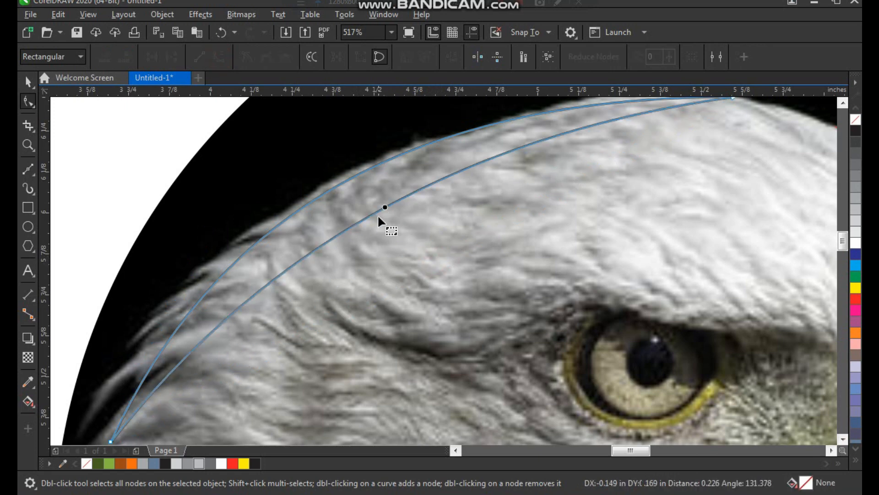
# Step: Fill the crown crescent with red and remove its outline
pyautogui.press('space')
pyautogui.click(856, 299)
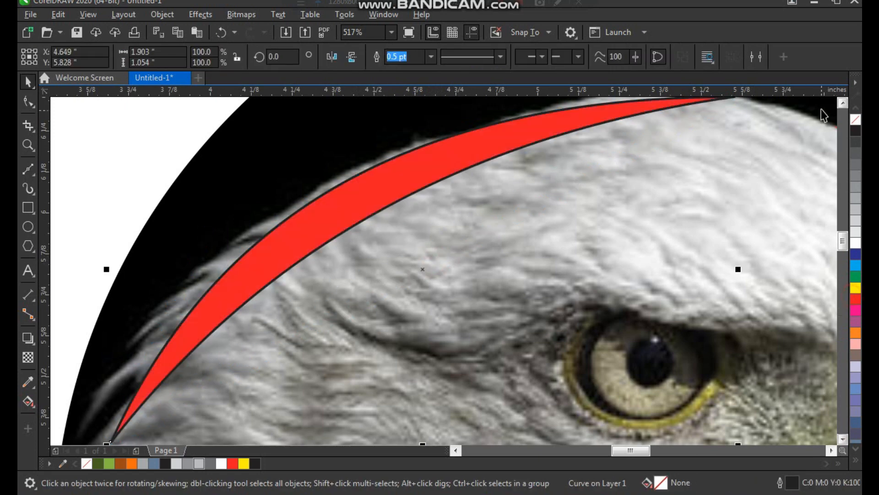
pyautogui.rightClick(854, 122)
# Step: Reshape the crown crescent by pulling its outer and inner edges slightly outward to match the head contour
pyautogui.scroll(-4, 469, 246)
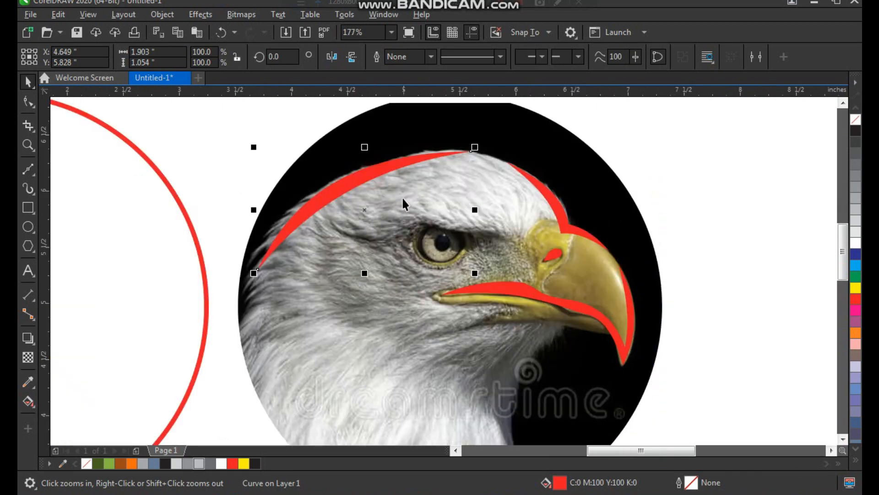
pyautogui.moveTo(590, 126); pyautogui.dragTo(260, 386)
pyautogui.press('F2')
pyautogui.moveTo(183, 311); pyautogui.dragTo(494, 117)
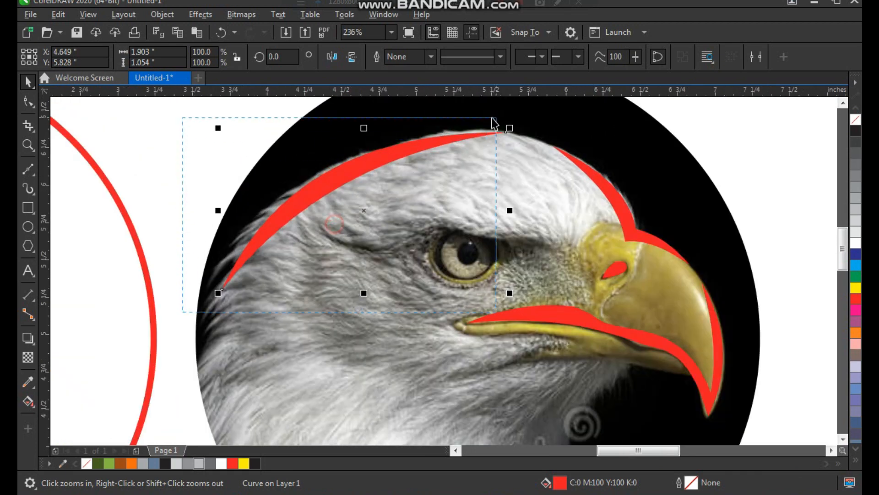
pyautogui.press('F10')
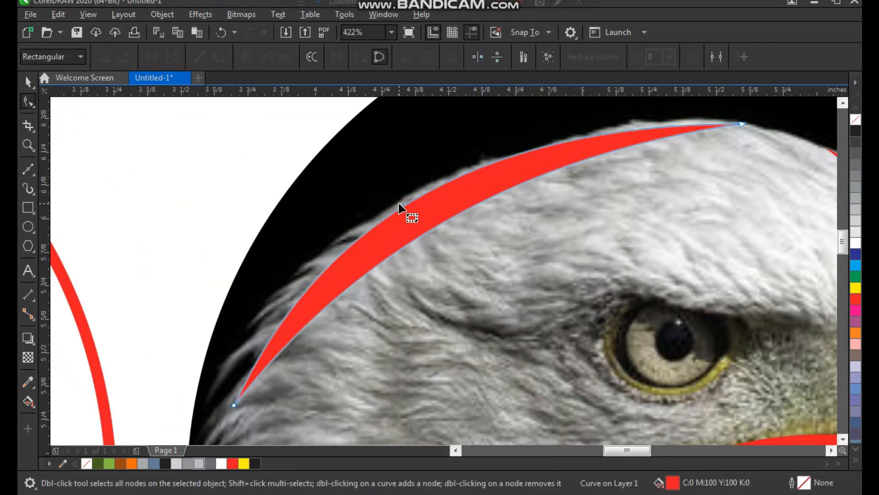
pyautogui.moveTo(410, 200); pyautogui.dragTo(406, 196)
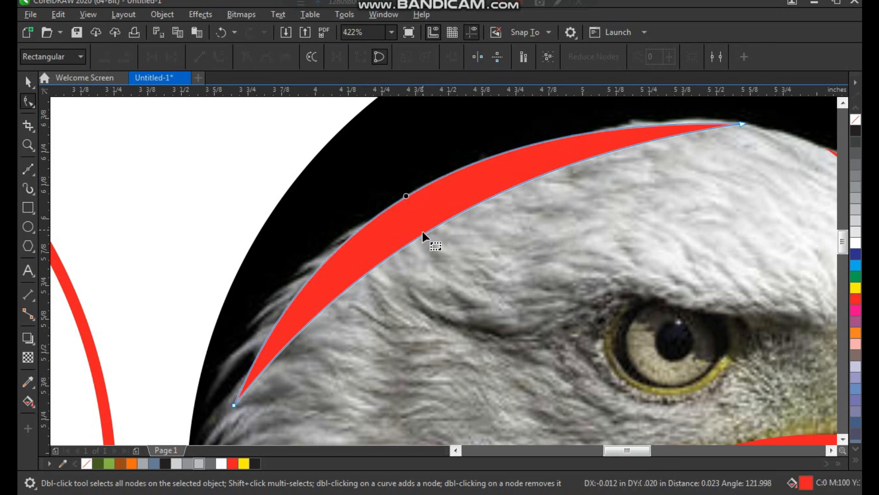
pyautogui.moveTo(435, 225); pyautogui.dragTo(433, 215)
pyautogui.press('space')
# Step: Draw a closed two-node Bézier path about 0.85 inches wide along the underside of the lower beak
pyautogui.scroll(-5, 295, 177)
pyautogui.press('F2')
pyautogui.moveTo(253, 131); pyautogui.dragTo(585, 399)
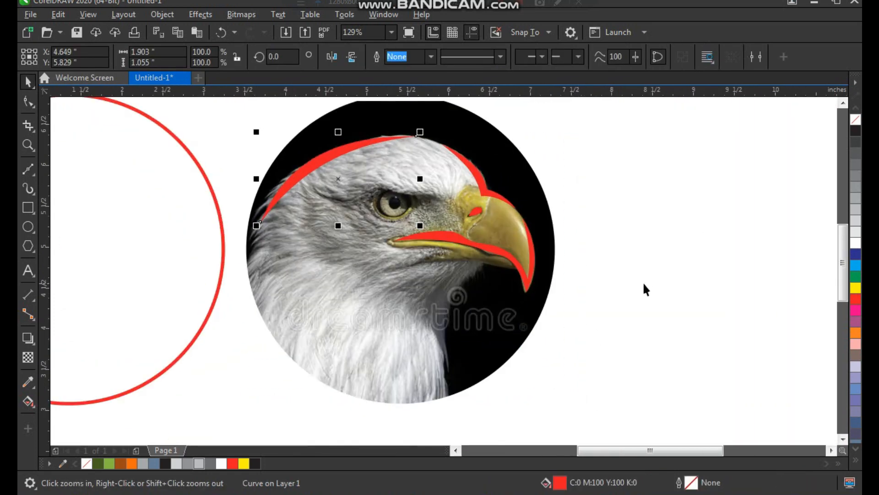
pyautogui.click(640, 284)
pyautogui.press('F2')
pyautogui.moveTo(624, 115); pyautogui.dragTo(359, 372)
pyautogui.moveTo(311, 224); pyautogui.dragTo(492, 330)
pyautogui.click(28, 170)
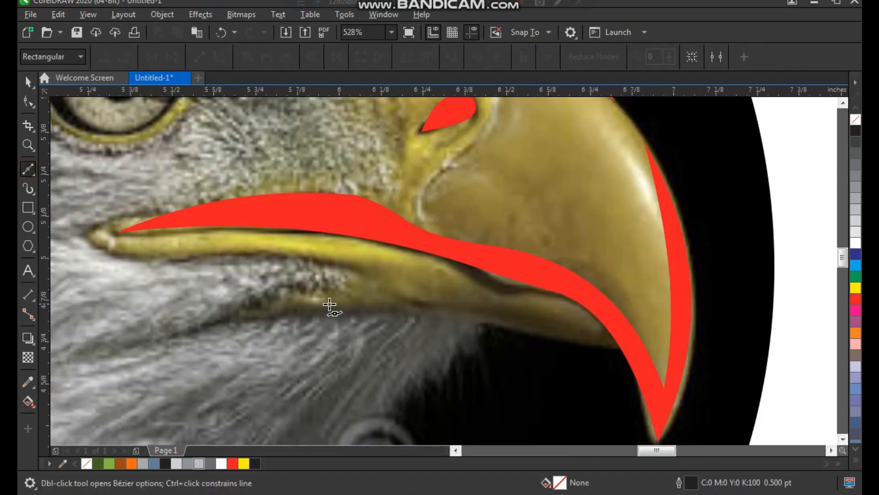
pyautogui.click(286, 264)
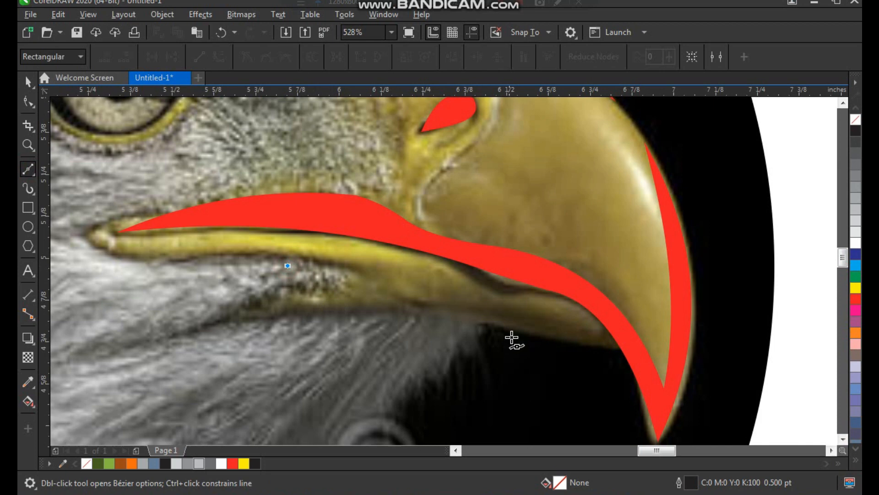
pyautogui.click(572, 343)
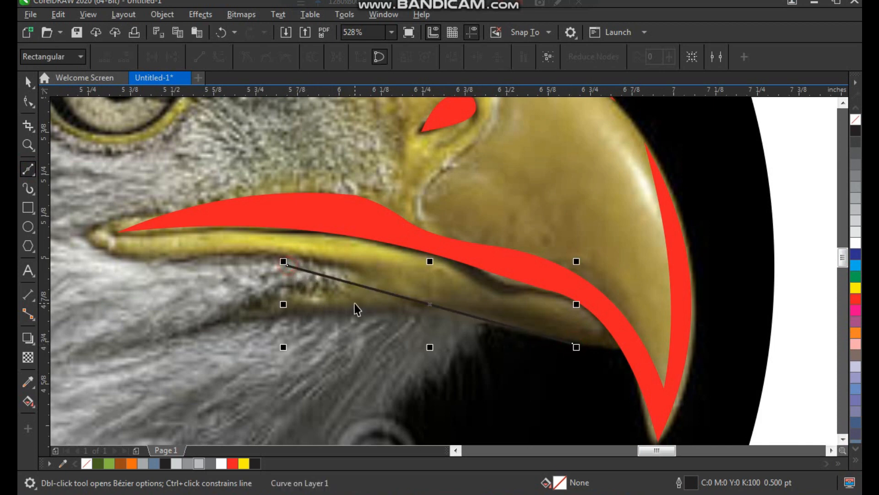
# Step: Convert the lower beak path's segment to a curve and bend its upper side upward into a crescent
pyautogui.press('space')
pyautogui.press('F10')
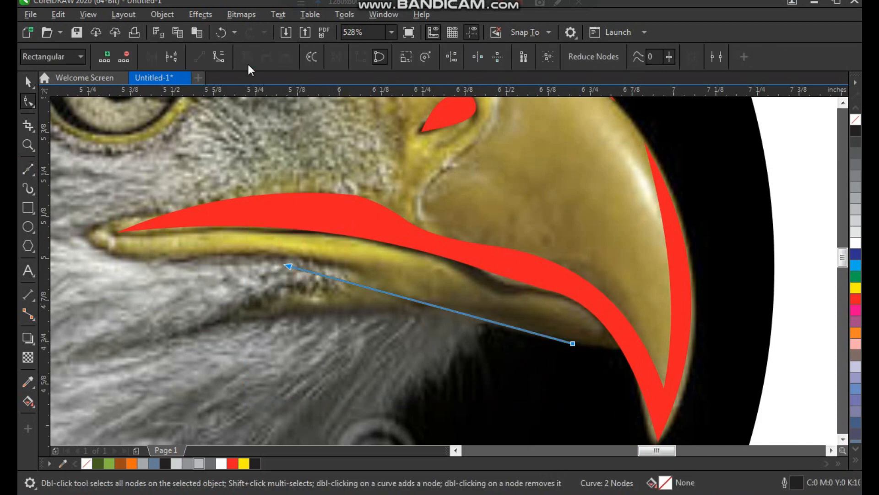
pyautogui.click(218, 57)
pyautogui.moveTo(432, 311); pyautogui.dragTo(490, 298)
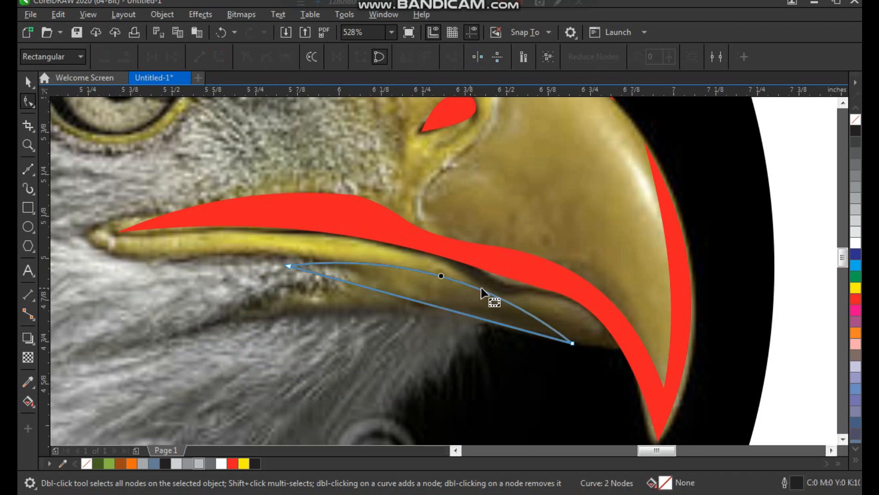
# Step: Fill the lower beak crescent with red, remove its outline and deselect it
pyautogui.press('space')
pyautogui.click(853, 300)
pyautogui.rightClick(855, 121)
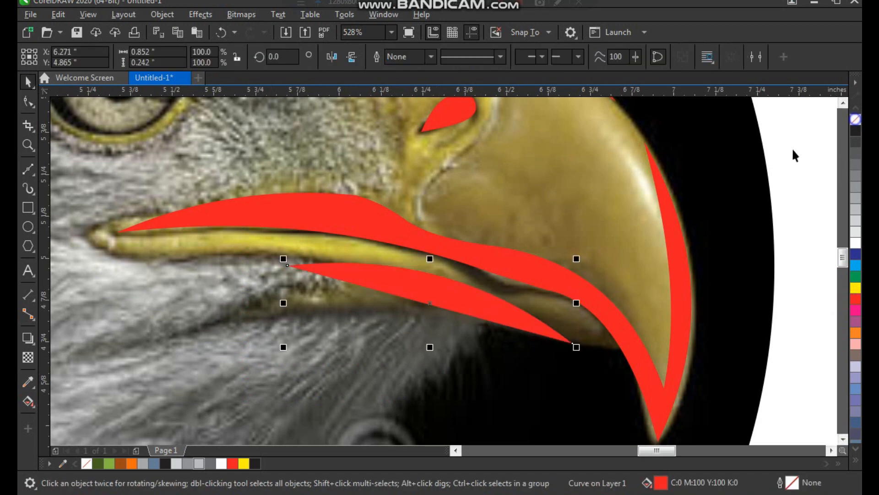
pyautogui.press('F3')
pyautogui.click(644, 221)
# Step: Draw a closed four-node Bézier shape about 1.43 inches wide on the cheek, pointing at the mouth corner with two tips toward the neck
pyautogui.press('F2')
pyautogui.moveTo(624, 153); pyautogui.dragTo(302, 439)
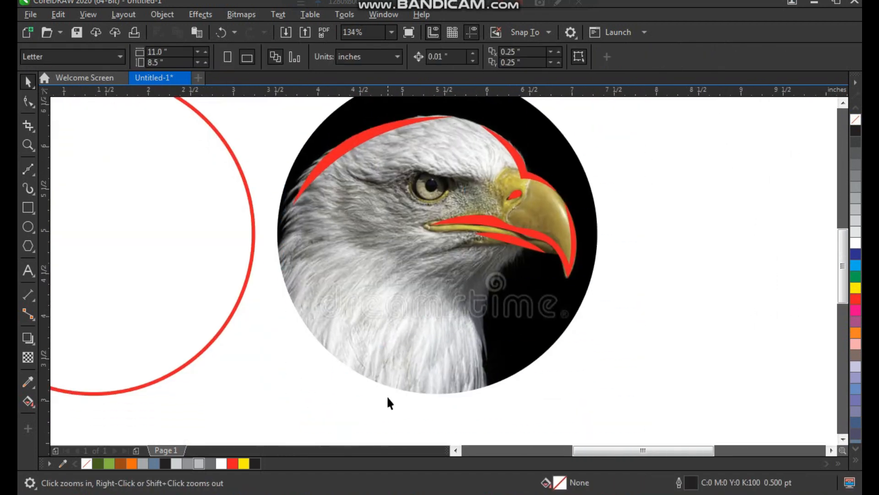
pyautogui.moveTo(263, 144); pyautogui.dragTo(558, 362)
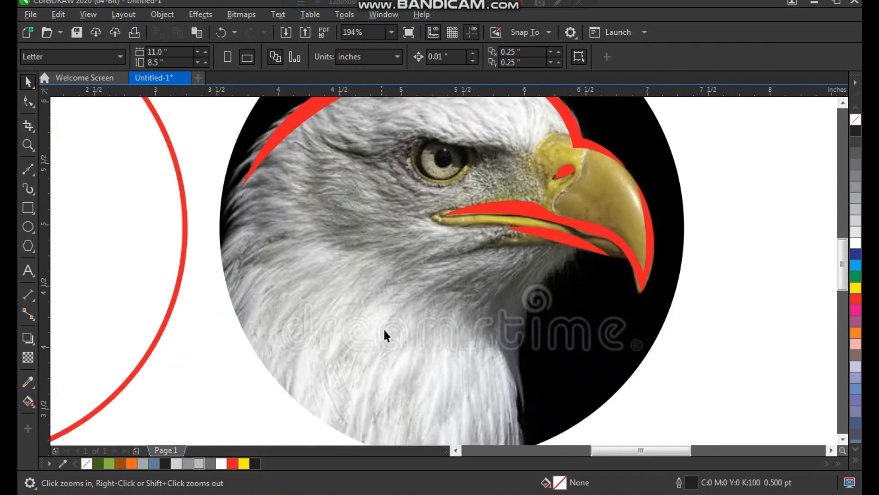
pyautogui.moveTo(568, 146); pyautogui.dragTo(186, 311)
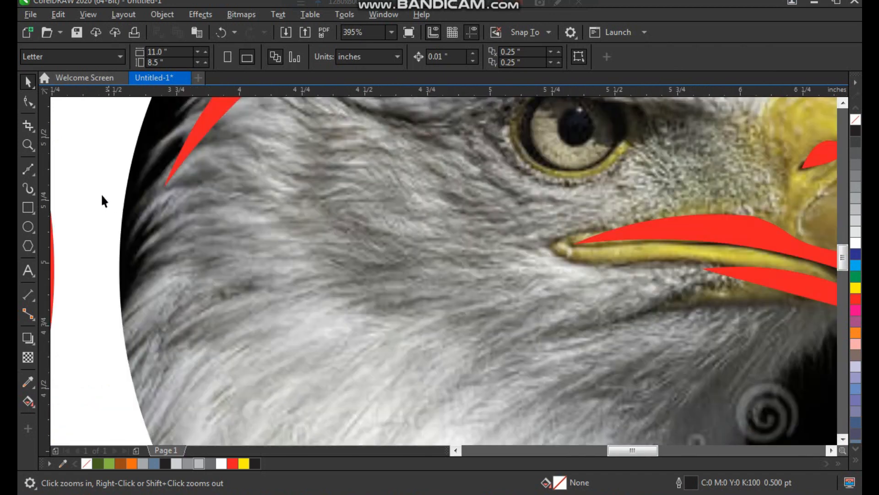
pyautogui.click(28, 170)
pyautogui.click(205, 232)
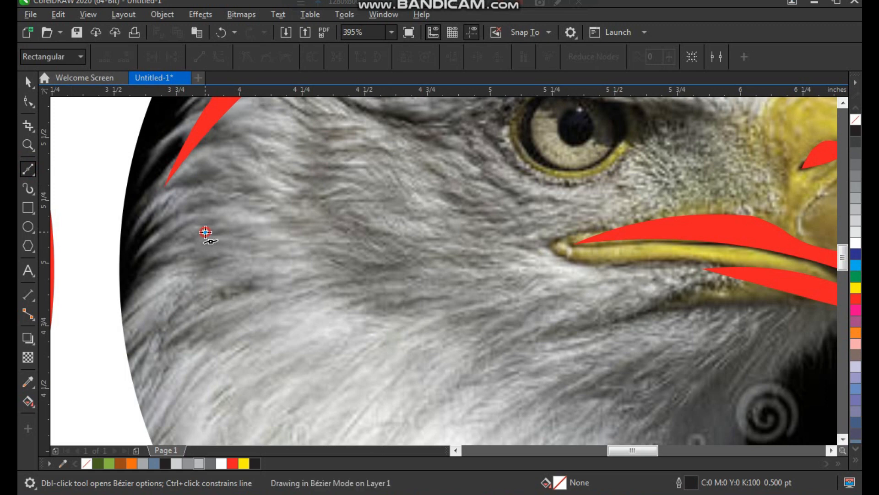
pyautogui.click(564, 288)
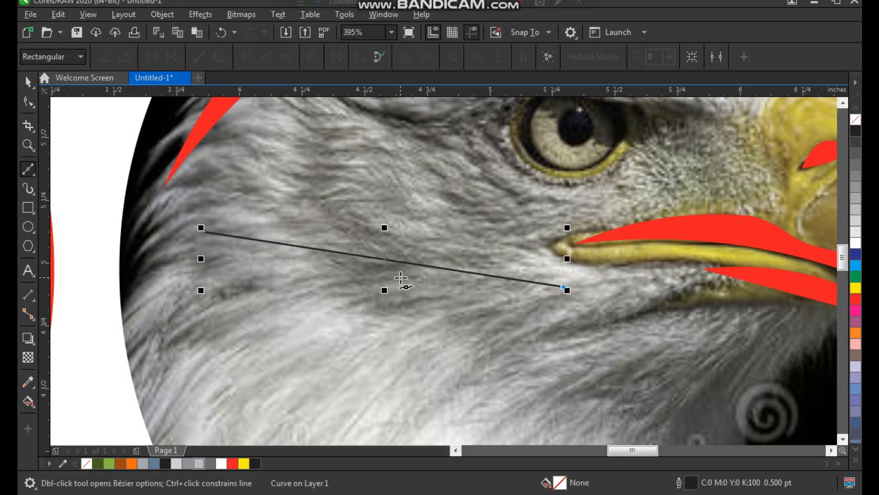
pyautogui.click(206, 380)
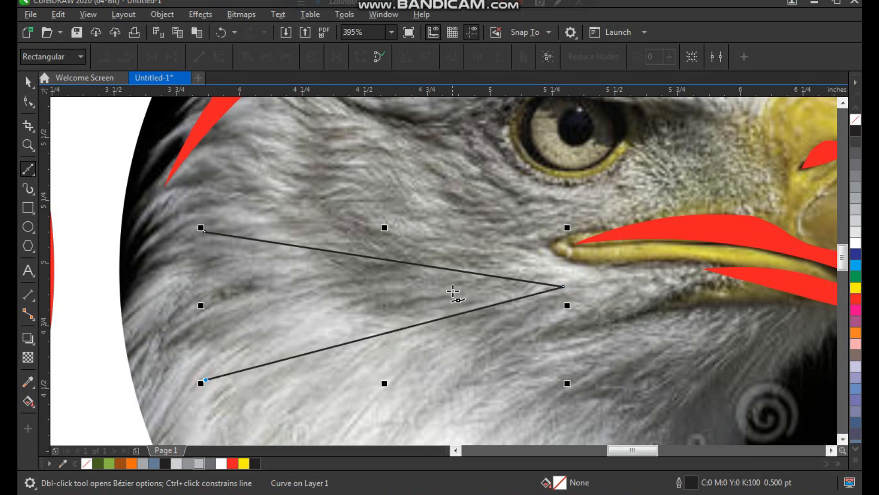
pyautogui.click(428, 292)
pyautogui.click(205, 232)
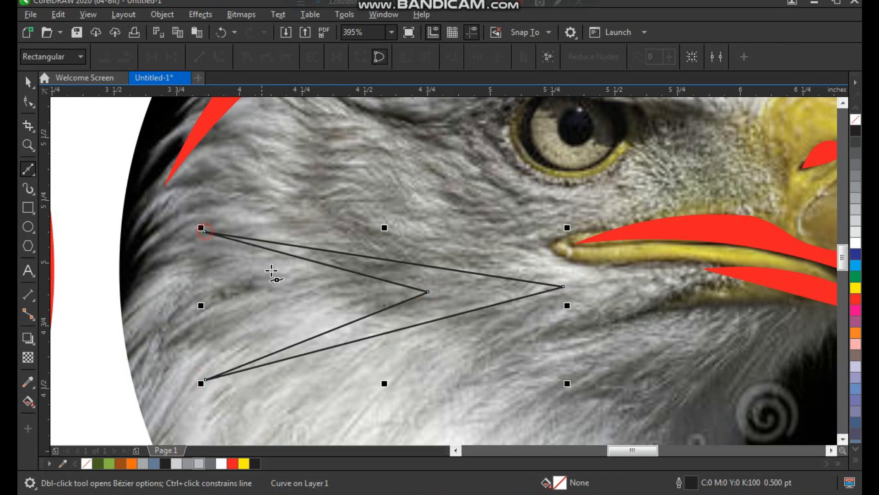
# Step: Convert the cheek shape's segments to curves, bend all four sides into feather-like arcs and nudge the inner notch node
pyautogui.press('space')
pyautogui.press('F10')
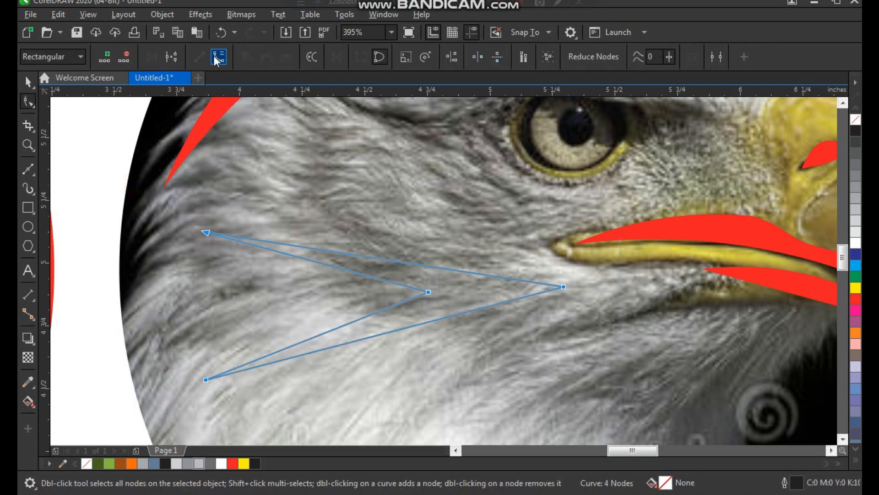
pyautogui.click(216, 57)
pyautogui.moveTo(427, 267); pyautogui.dragTo(427, 233)
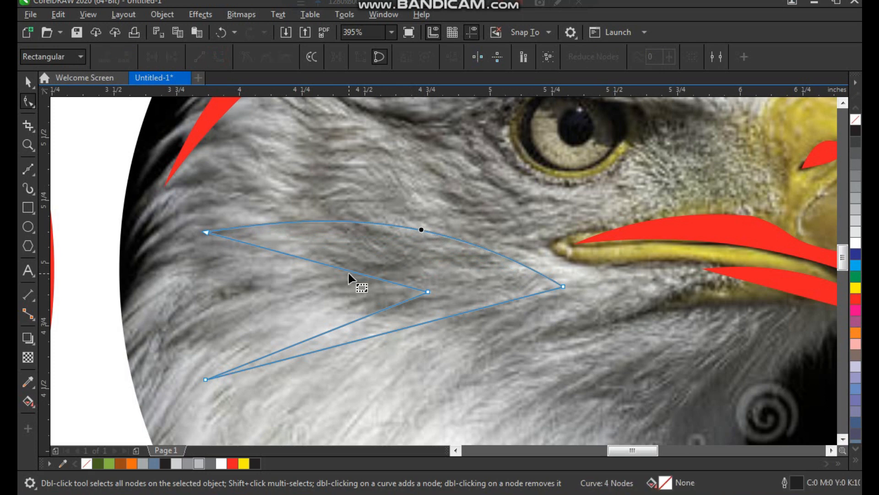
pyautogui.moveTo(350, 272); pyautogui.dragTo(359, 270)
pyautogui.moveTo(325, 330); pyautogui.dragTo(300, 298)
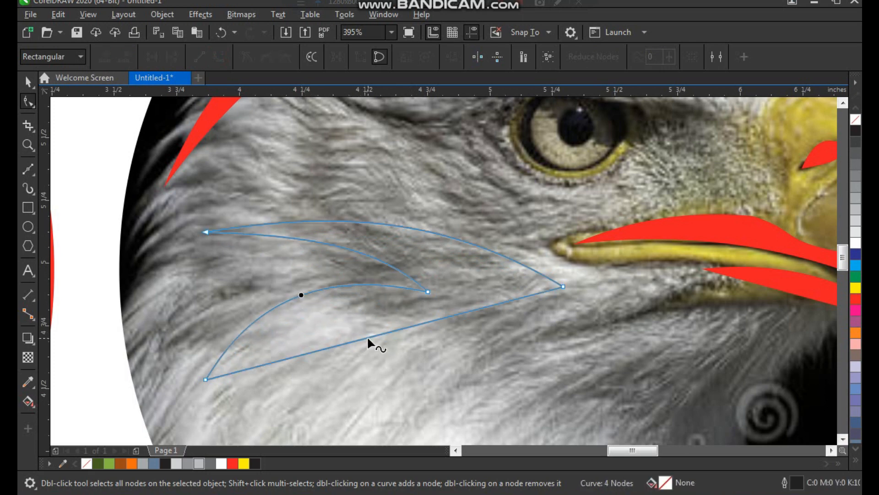
pyautogui.moveTo(367, 337); pyautogui.dragTo(326, 323)
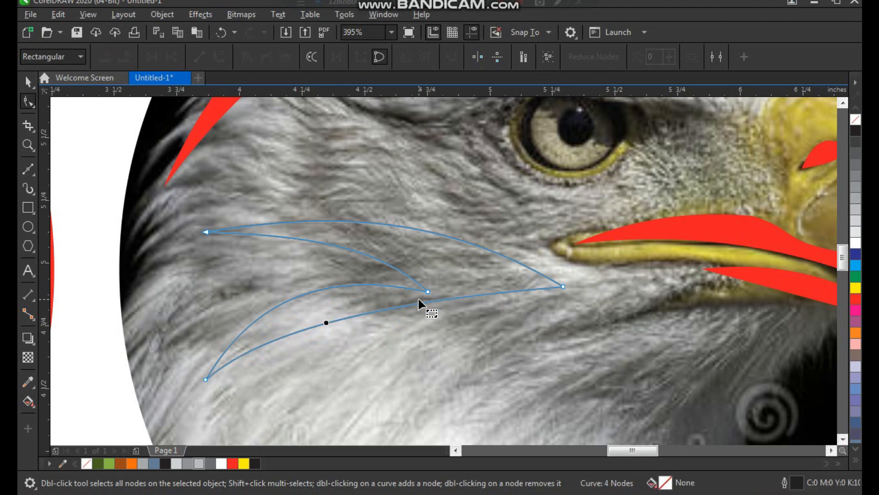
pyautogui.moveTo(424, 289); pyautogui.dragTo(426, 288)
# Step: Fill the forked cheek shape with red and remove its outline
pyautogui.press('space')
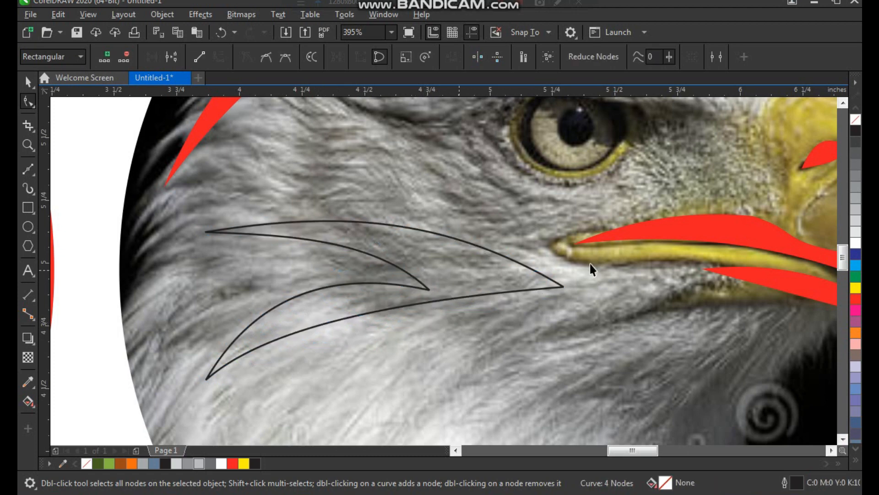
pyautogui.click(855, 300)
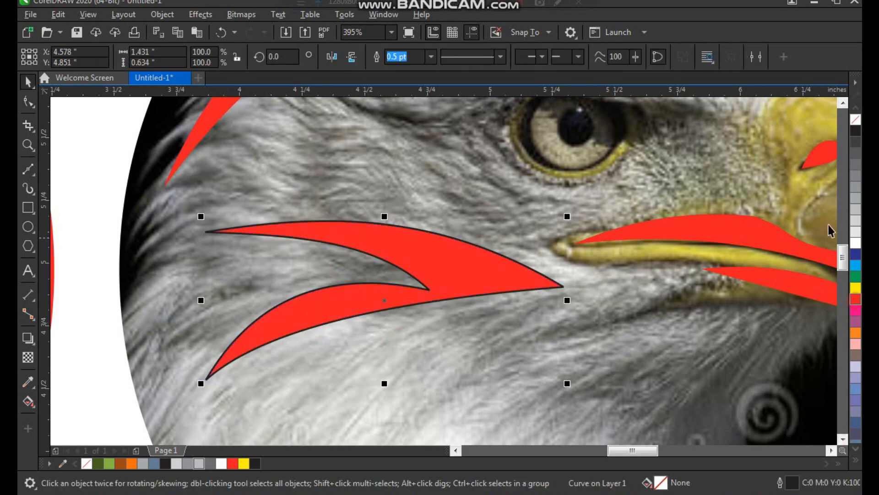
pyautogui.rightClick(854, 121)
pyautogui.scroll(-2, 389, 293)
pyautogui.press('F2')
pyautogui.moveTo(314, 175); pyautogui.dragTo(597, 421)
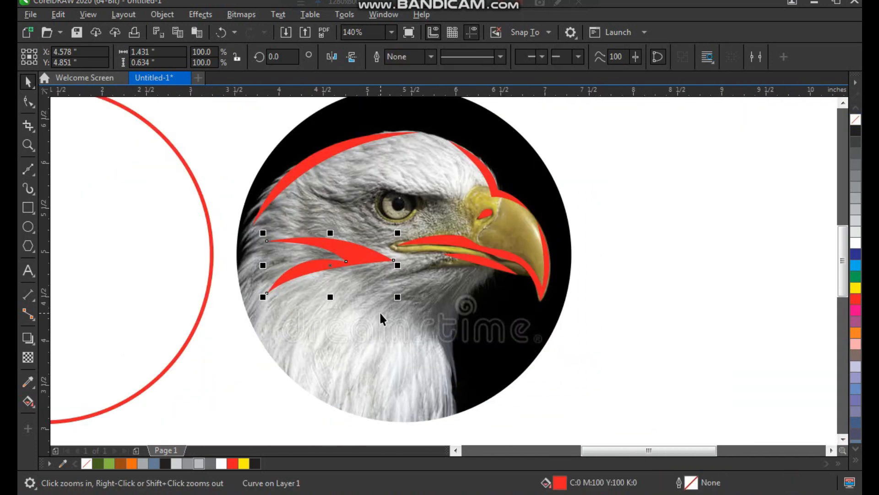
# Step: Draw a closed three-node Bézier shape about 2.11 inches wide from the back edge of the neck to a point under the mouth corner
pyautogui.moveTo(232, 208); pyautogui.dragTo(570, 422)
pyautogui.click(28, 169)
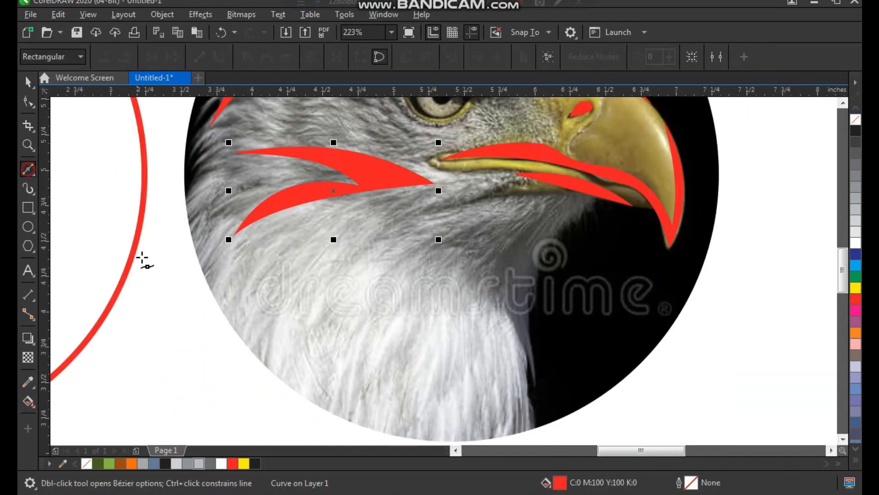
pyautogui.click(202, 275)
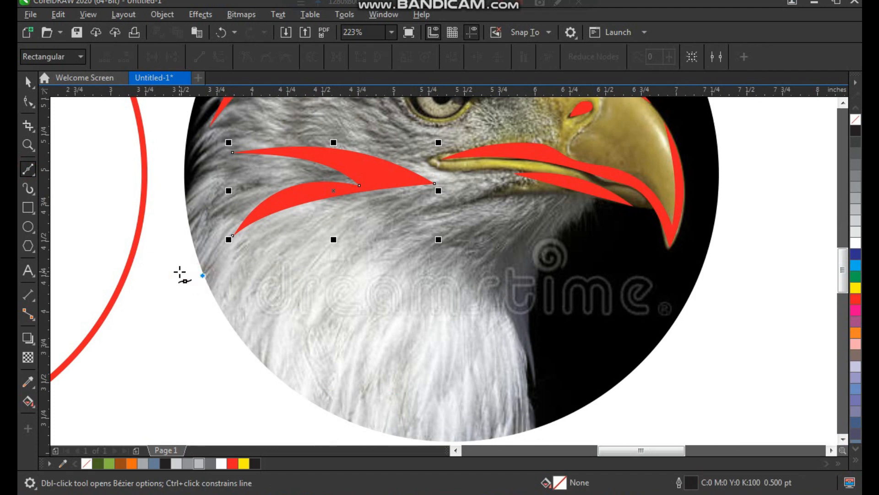
pyautogui.click(501, 197)
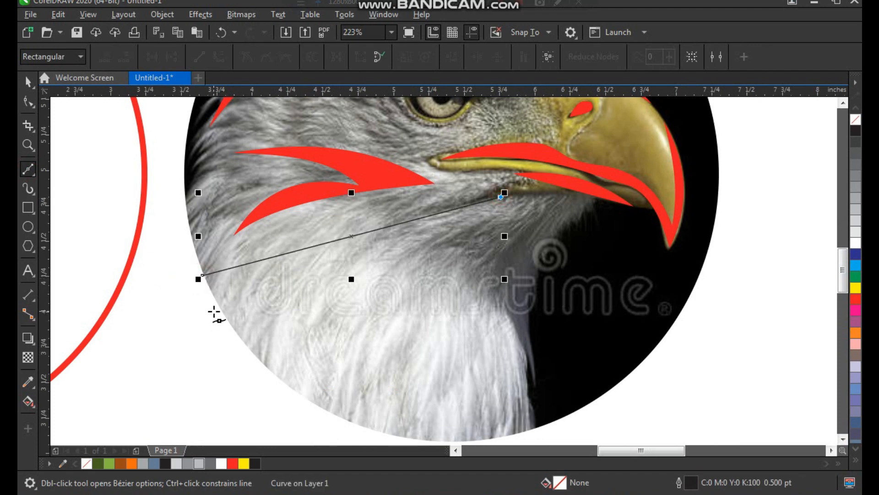
pyautogui.click(214, 311)
pyautogui.click(204, 276)
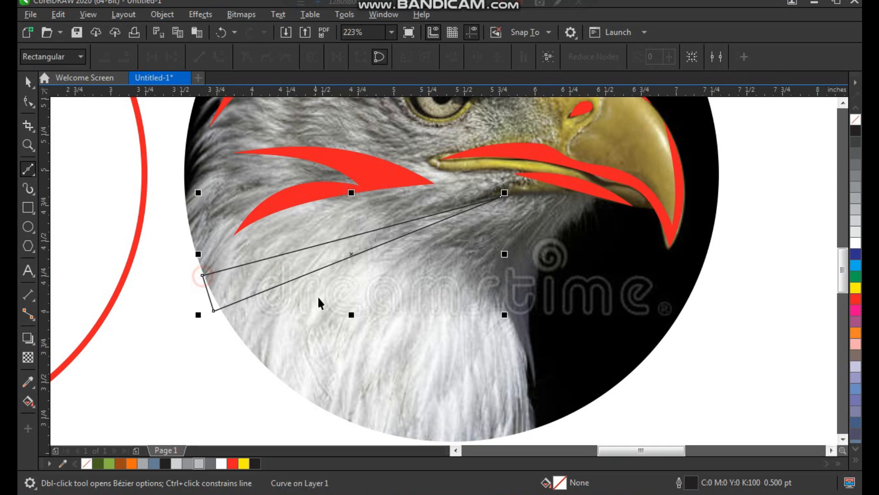
# Step: Convert the new neck feather's segments to curves, bow both long sides upward and fill it with red
pyautogui.press('space')
pyautogui.press('F10')
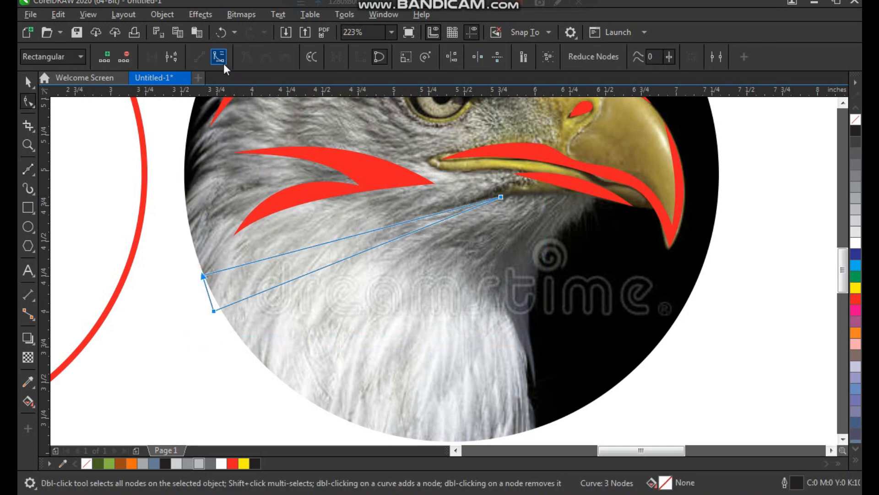
pyautogui.click(221, 62)
pyautogui.moveTo(334, 240); pyautogui.dragTo(306, 223)
pyautogui.moveTo(335, 261); pyautogui.dragTo(307, 242)
pyautogui.press('space')
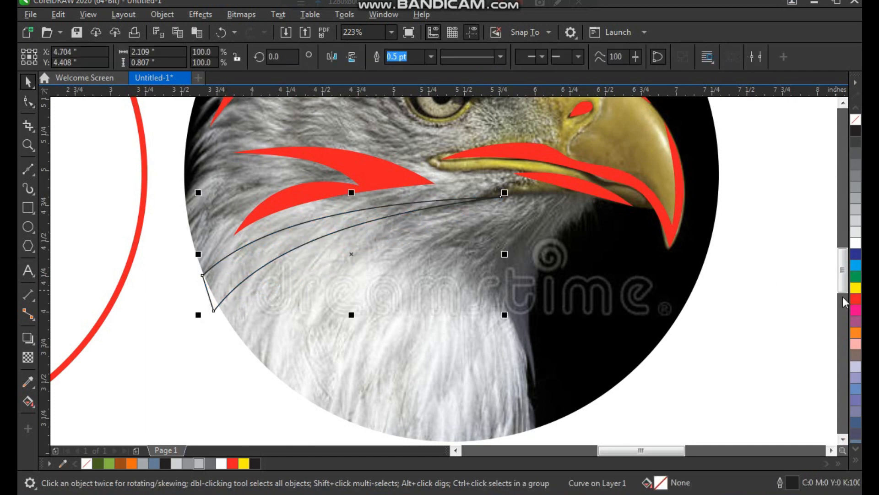
pyautogui.click(853, 300)
# Step: Draw a second closed triangular Bézier feather, about 1.96 by 1.27 inches, below the first neck feather with its tip near the throat
pyautogui.scroll(-4, 320, 273)
pyautogui.press('z')
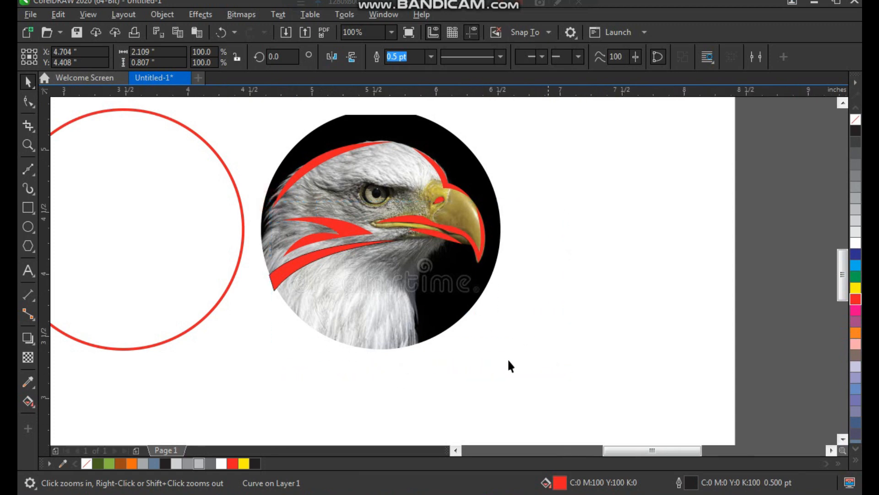
pyautogui.click(403, 311)
pyautogui.click(28, 169)
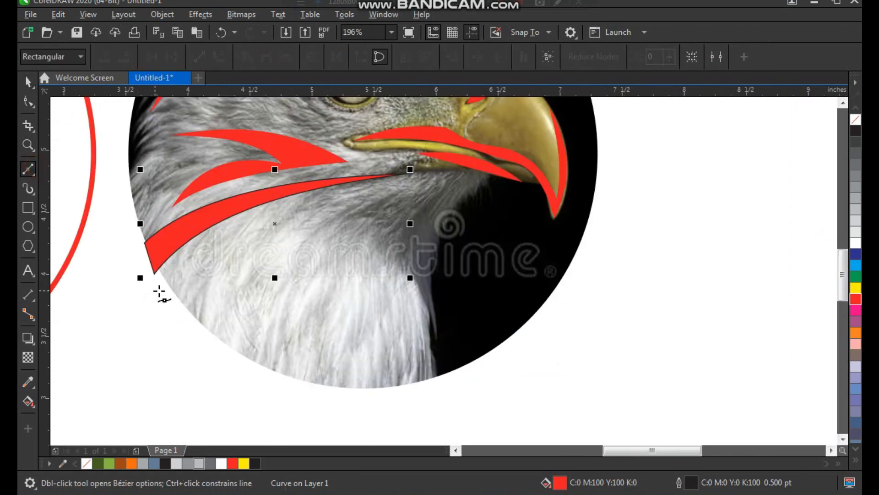
pyautogui.click(170, 285)
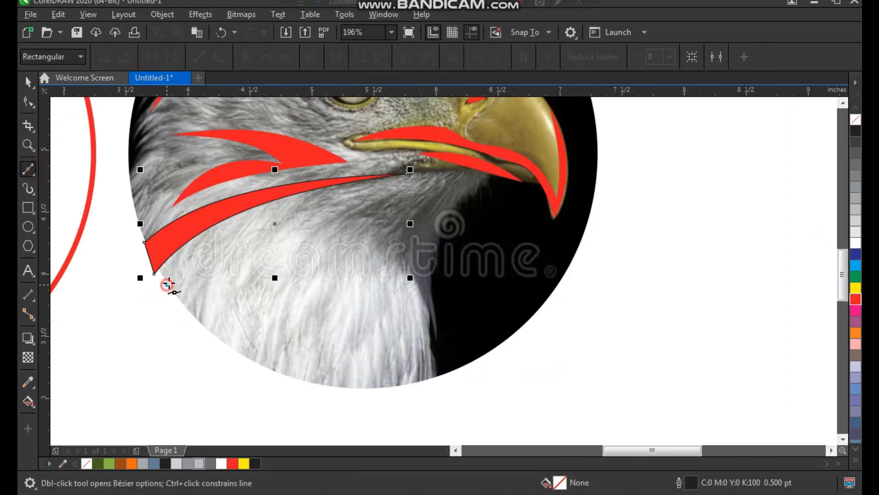
pyautogui.click(411, 183)
pyautogui.click(216, 340)
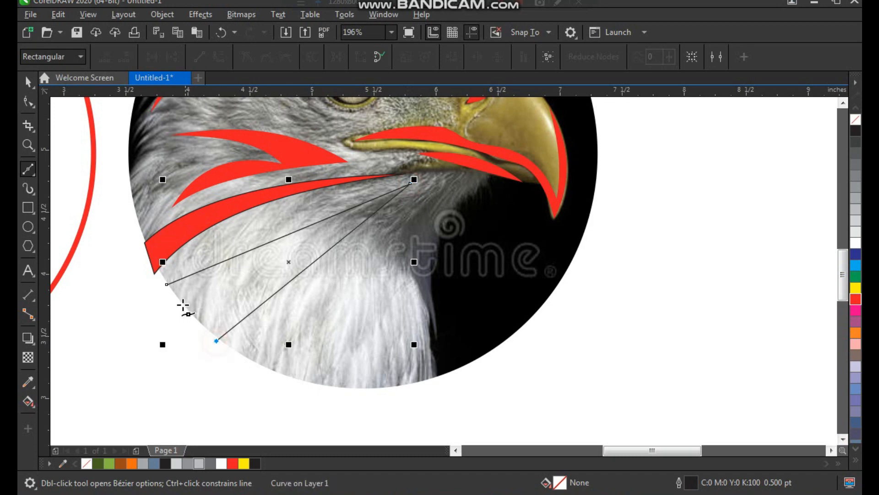
pyautogui.press('space')
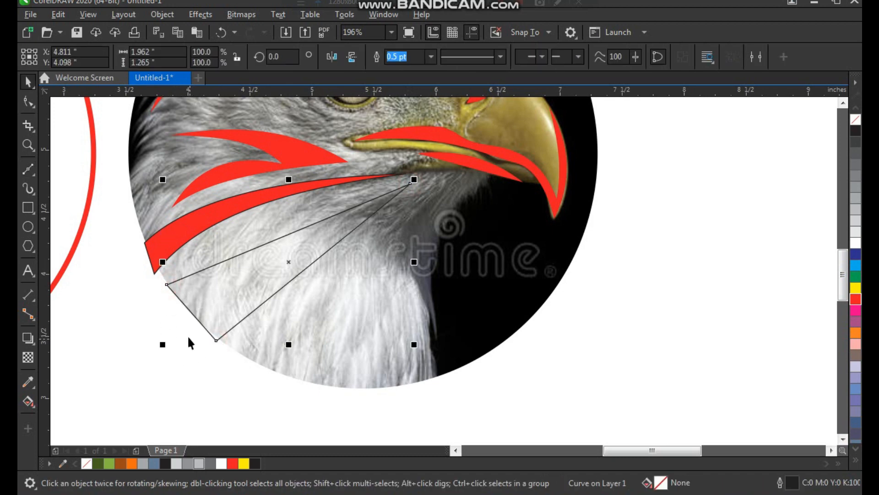
# Step: Pull the second feather's short base edge outward beyond the photo circle into a corner with an extra node
pyautogui.press('F10')
pyautogui.moveTo(187, 310); pyautogui.dragTo(173, 337)
pyautogui.press('space')
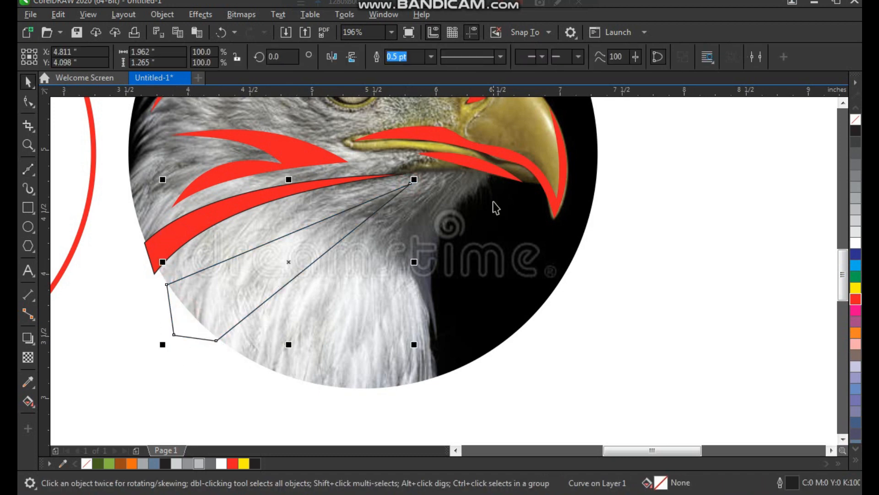
# Step: Convert the second neck feather's segments to curves, bow both long sides toward the back of the neck and fill it with red
pyautogui.click(375, 218)
pyautogui.press('F10')
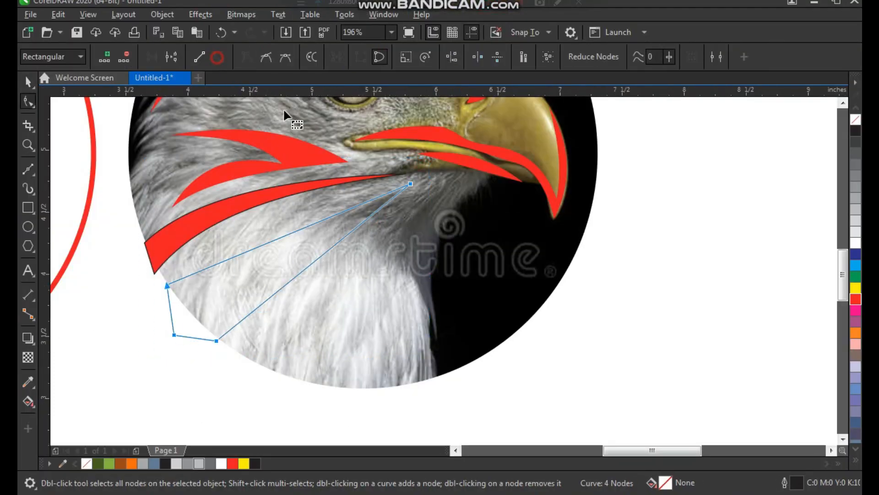
pyautogui.press('F2')
pyautogui.moveTo(442, 145); pyautogui.dragTo(156, 351)
pyautogui.moveTo(409, 255); pyautogui.dragTo(380, 228)
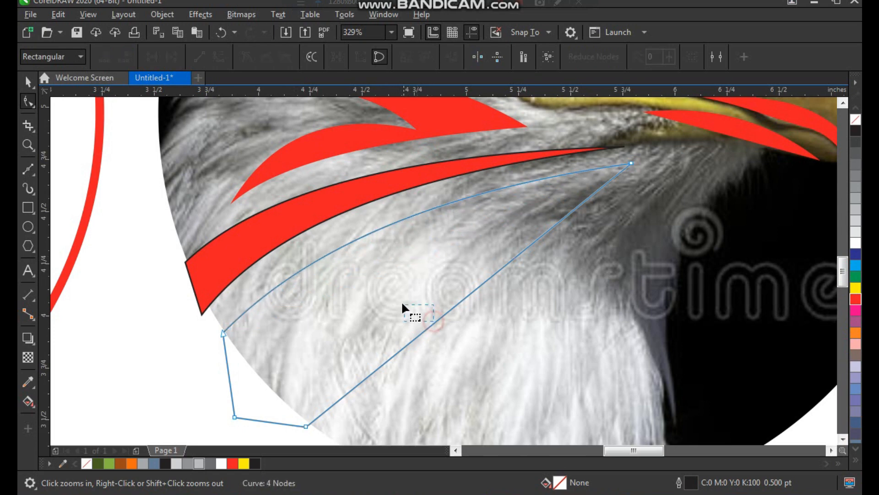
pyautogui.moveTo(424, 327); pyautogui.dragTo(361, 308)
pyautogui.press('space')
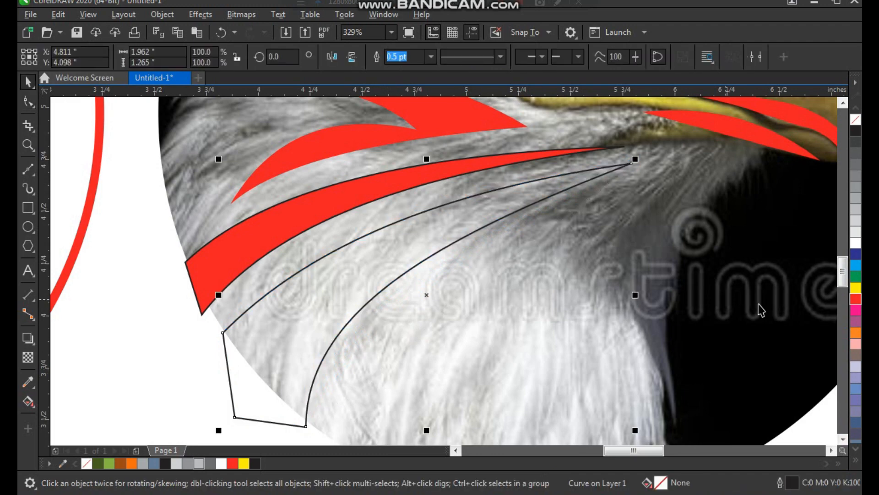
pyautogui.click(855, 300)
# Step: Draw a third closed three-node Bézier feather, about 1.62 by 1.65 inches, from the throat to the bottom edge of the photo circle
pyautogui.scroll(-3, 414, 319)
pyautogui.press('F2')
pyautogui.moveTo(357, 262); pyautogui.dragTo(617, 402)
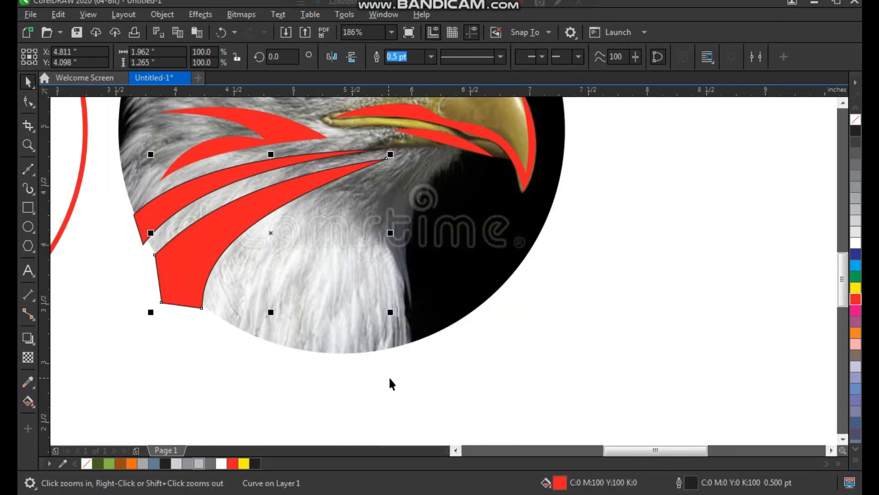
pyautogui.click(28, 171)
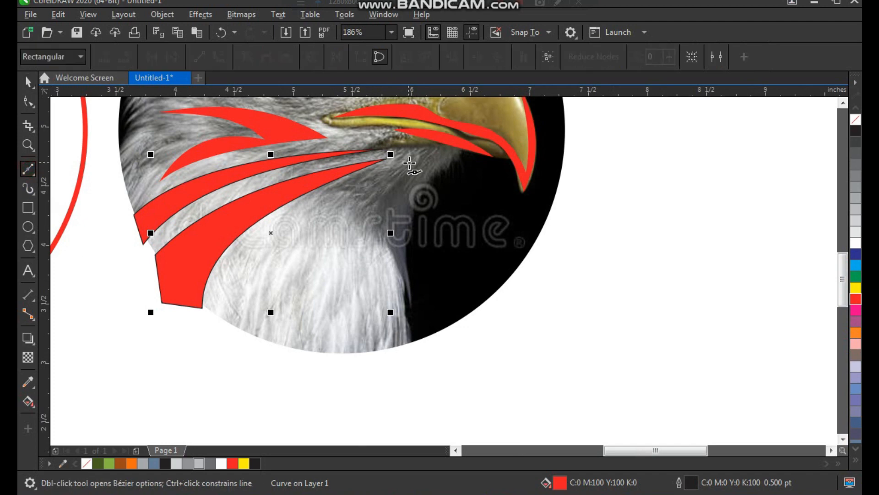
pyautogui.click(414, 156)
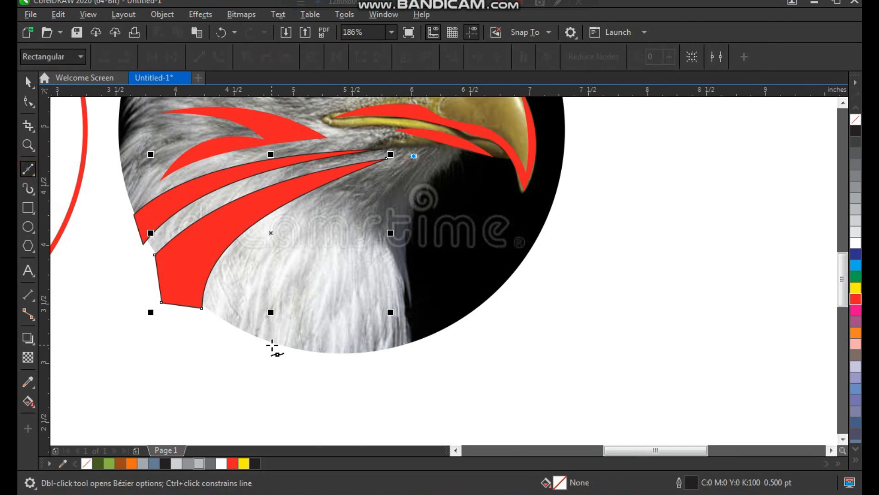
pyautogui.click(276, 351)
pyautogui.click(223, 328)
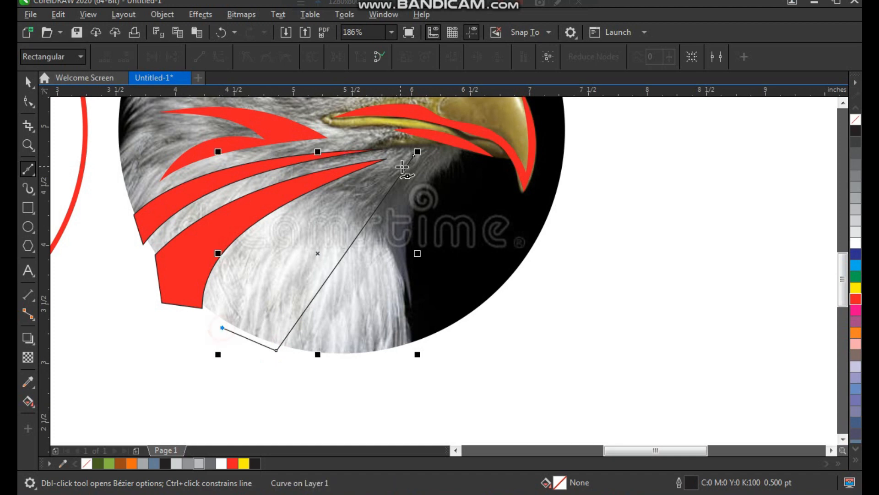
pyautogui.click(415, 156)
pyautogui.press('space')
# Step: Convert the third neck feather's long sides to curves, bend both toward the back of the neck and fill it with red
pyautogui.press('z')
pyautogui.moveTo(526, 142); pyautogui.dragTo(145, 394)
pyautogui.press('F10')
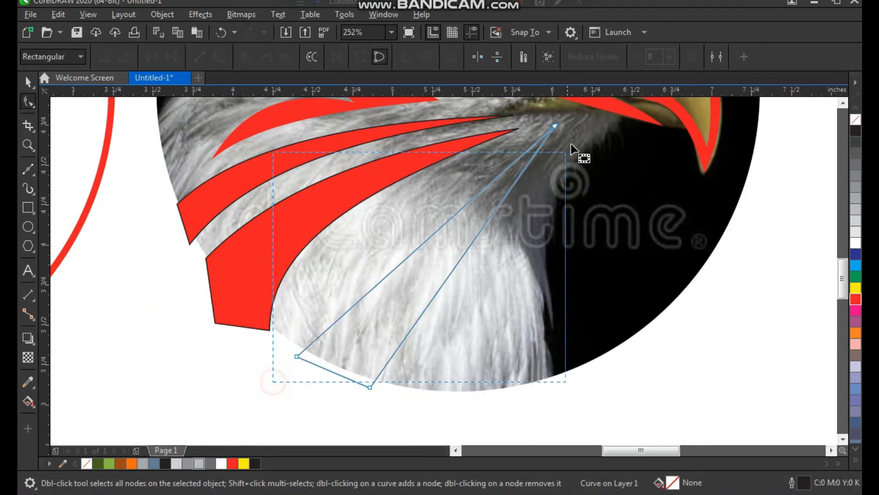
pyautogui.click(215, 58)
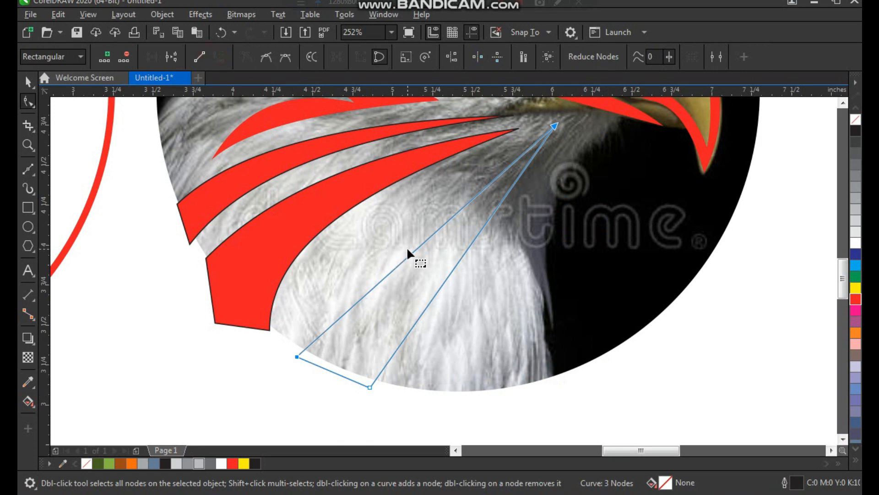
pyautogui.moveTo(411, 253); pyautogui.dragTo(347, 264)
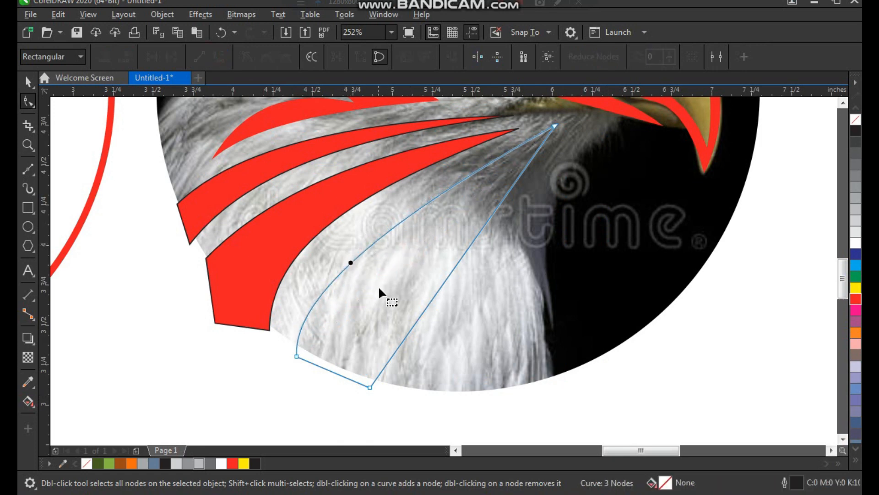
pyautogui.moveTo(427, 306); pyautogui.dragTo(389, 308)
pyautogui.hotkey('ctrl', 'z')
pyautogui.click(219, 57)
pyautogui.press('space')
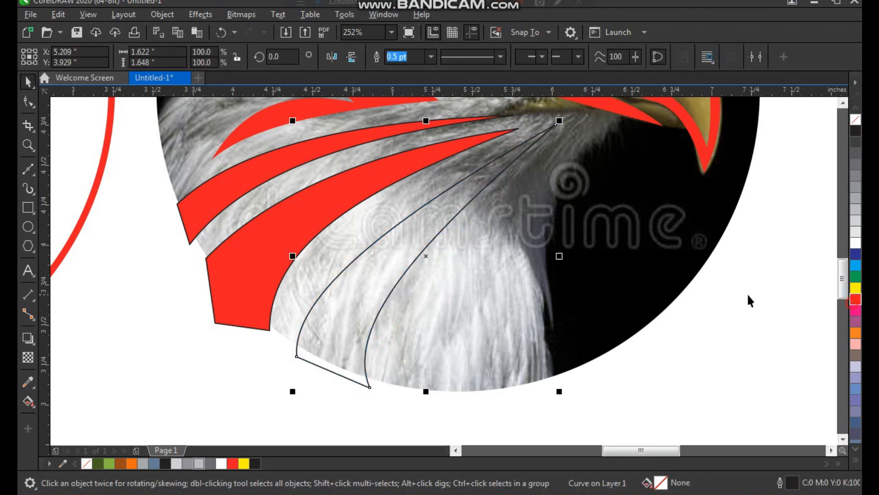
pyautogui.click(854, 300)
# Step: Select all three red neck feathers together and remove their outlines
pyautogui.scroll(-3, 333, 168)
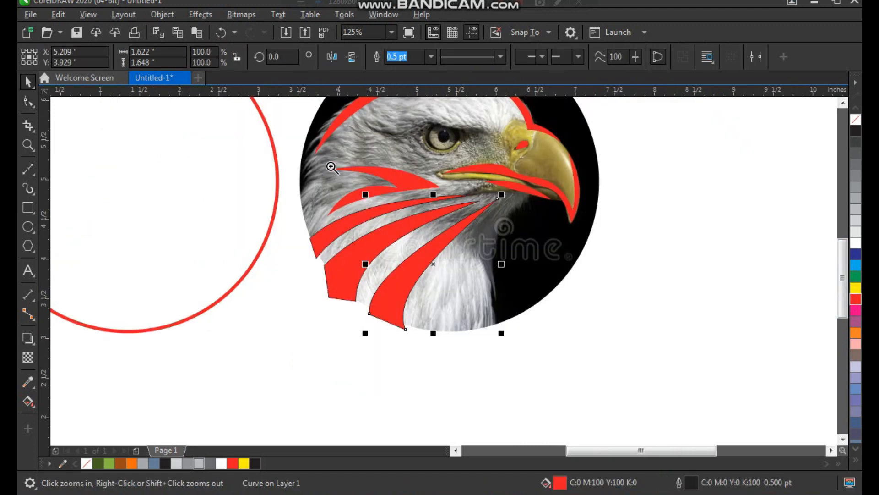
pyautogui.scroll(3, 333, 168)
pyautogui.keyDown('shift'); pyautogui.click(351, 210); pyautogui.keyUp('shift')
pyautogui.keyDown('shift'); pyautogui.click(412, 159); pyautogui.keyUp('shift')
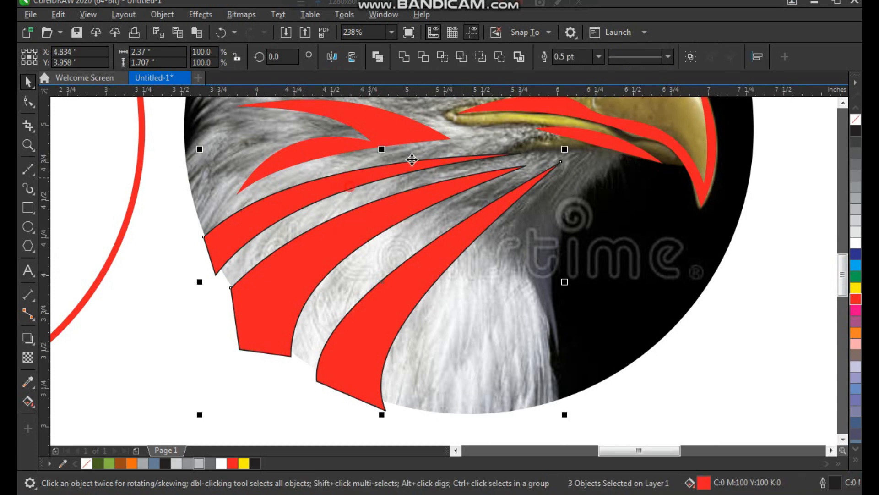
pyautogui.rightClick(854, 120)
# Step: Draw a fourth closed triangular Bézier feather, about 0.73 by 1.23 inches, on the lower neck with its tip at the throat
pyautogui.scroll(-3, 410, 276)
pyautogui.press('z')
pyautogui.moveTo(399, 202); pyautogui.dragTo(579, 387)
pyautogui.click(27, 171)
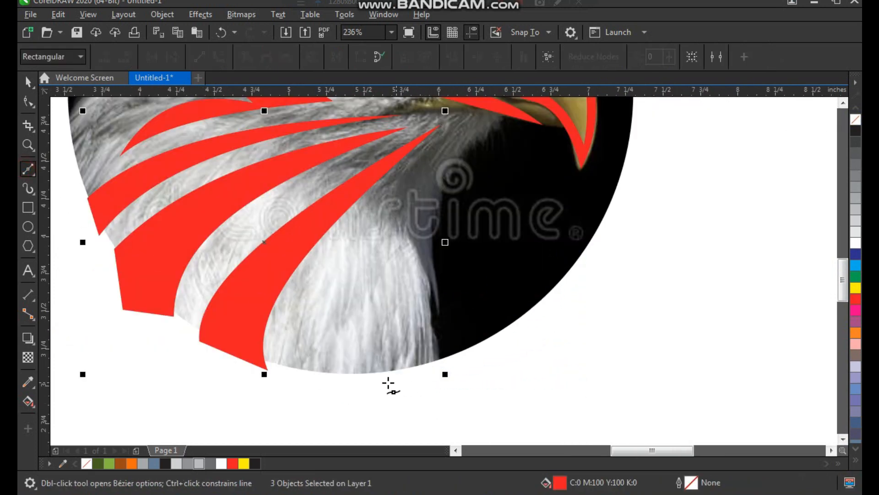
pyautogui.click(362, 376)
pyautogui.click(412, 192)
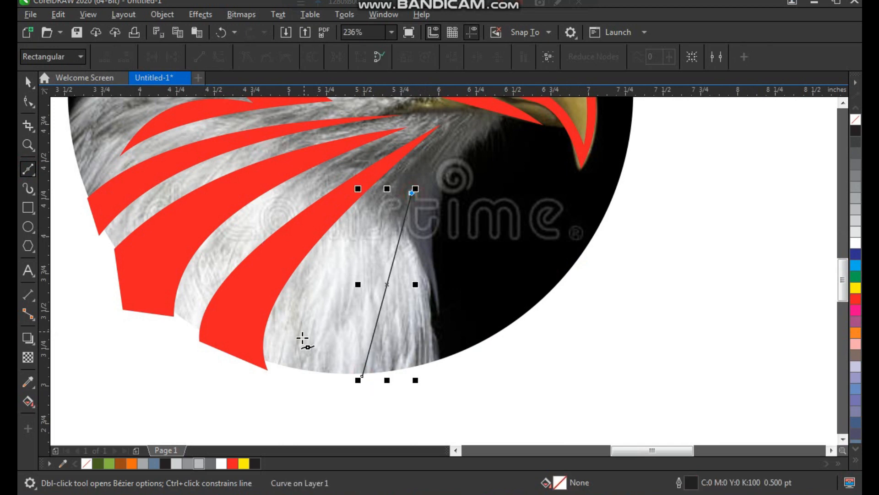
pyautogui.click(302, 376)
pyautogui.click(362, 377)
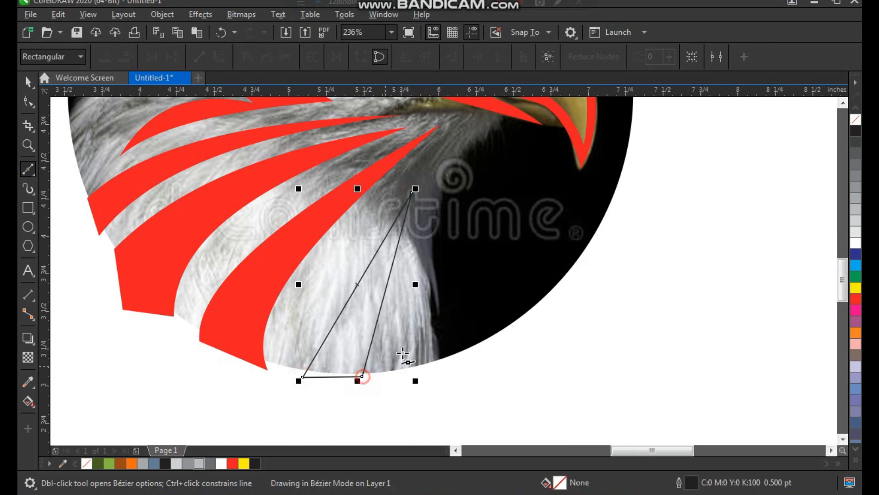
pyautogui.press('space')
# Step: Curve both long sides of the fourth neck feather toward the back of the neck and give it a red fill without an outline
pyautogui.press('F10')
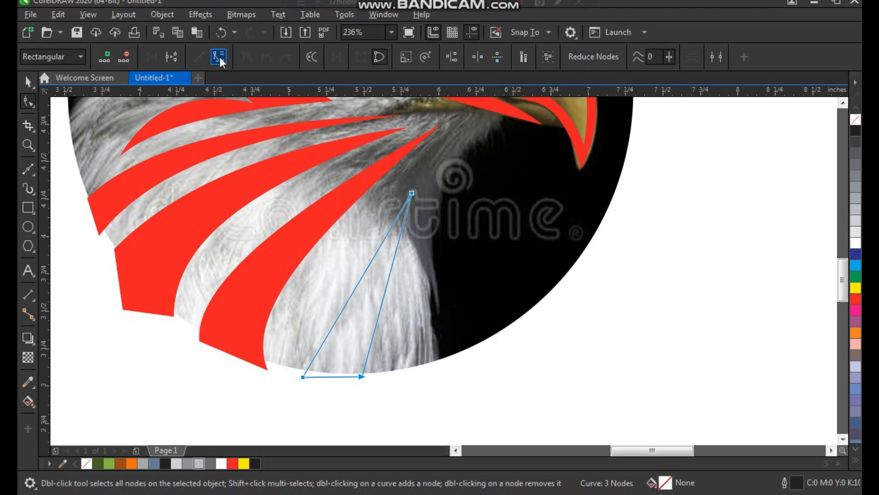
pyautogui.click(220, 59)
pyautogui.moveTo(350, 300); pyautogui.dragTo(338, 281)
pyautogui.moveTo(384, 297); pyautogui.dragTo(365, 301)
pyautogui.press('space')
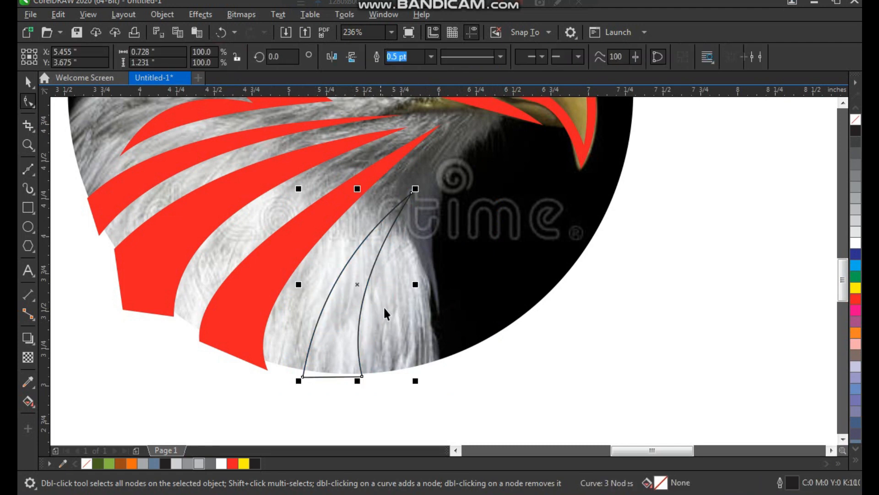
pyautogui.click(856, 299)
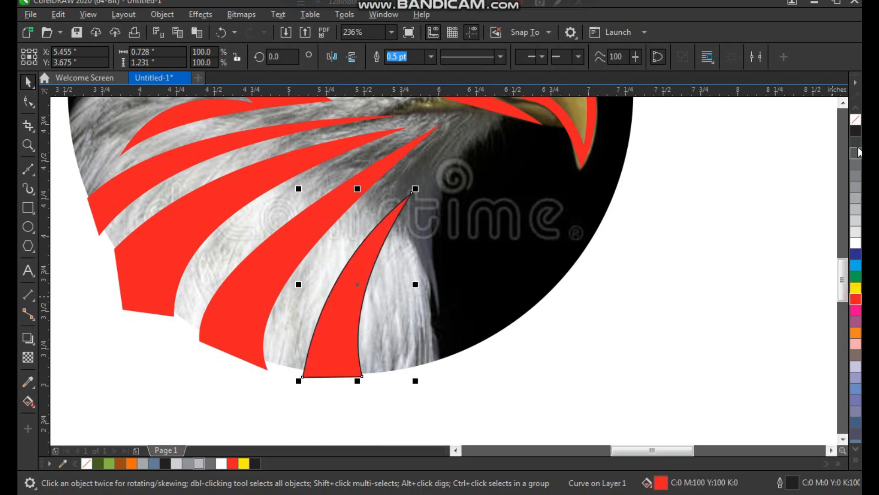
pyautogui.rightClick(855, 121)
# Step: Draw a fifth closed three-node Bézier feather, about 0.30 by 0.95 inches, along the front edge of the lower neck
pyautogui.press('F3')
pyautogui.press('F2')
pyautogui.moveTo(403, 206); pyautogui.dragTo(514, 344)
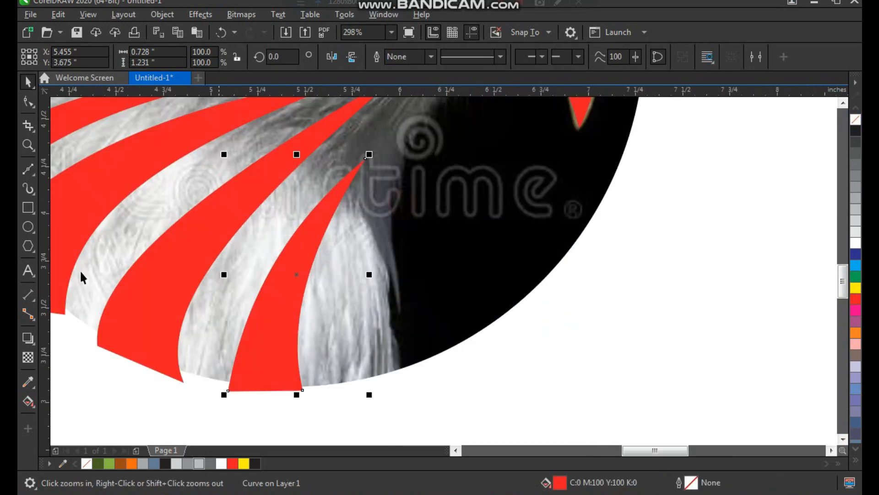
pyautogui.click(32, 171)
pyautogui.click(399, 375)
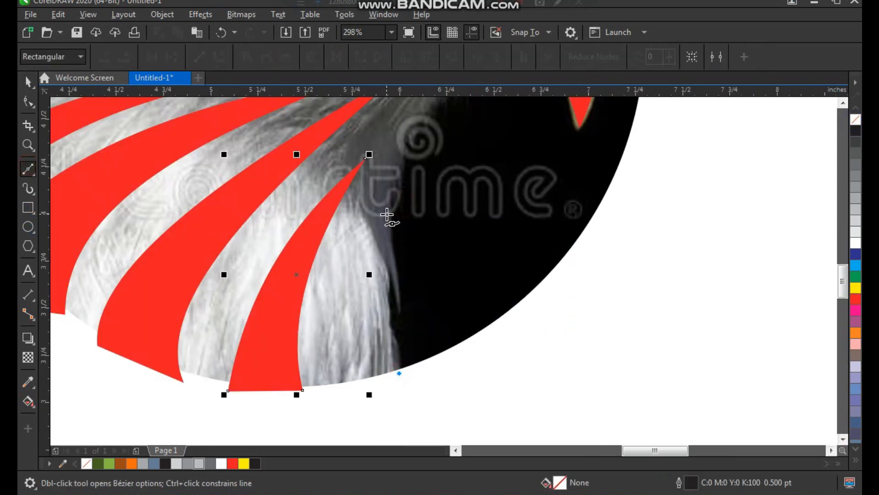
pyautogui.click(386, 210)
pyautogui.click(343, 390)
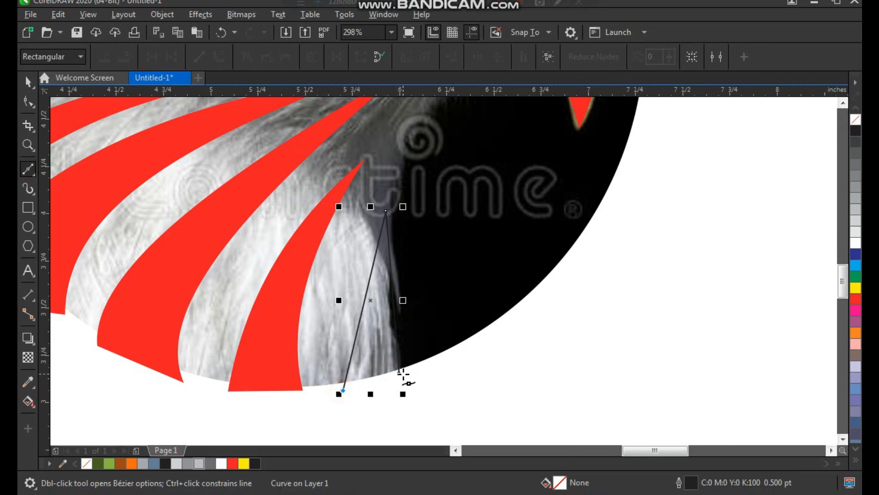
pyautogui.click(399, 372)
pyautogui.press('space')
pyautogui.press('z')
pyautogui.click(323, 351)
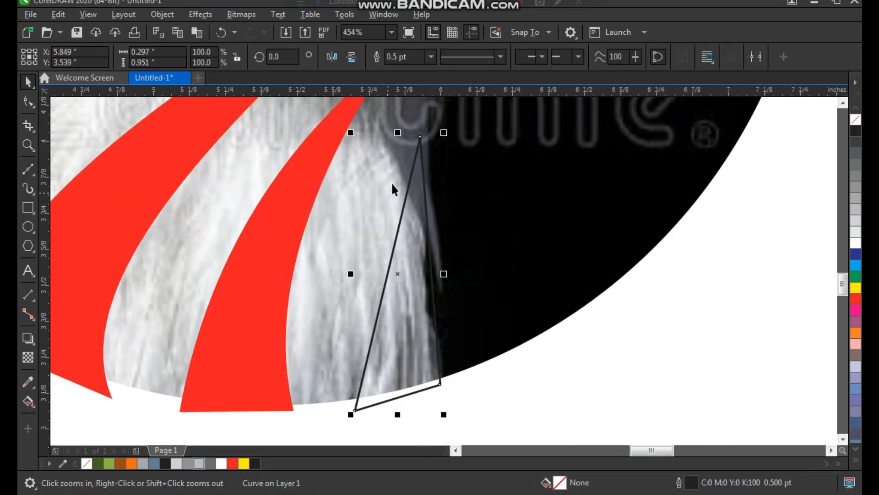
# Step: Curve both long sides of the fifth neck feather toward the back of the neck and fill it red
pyautogui.press('F10')
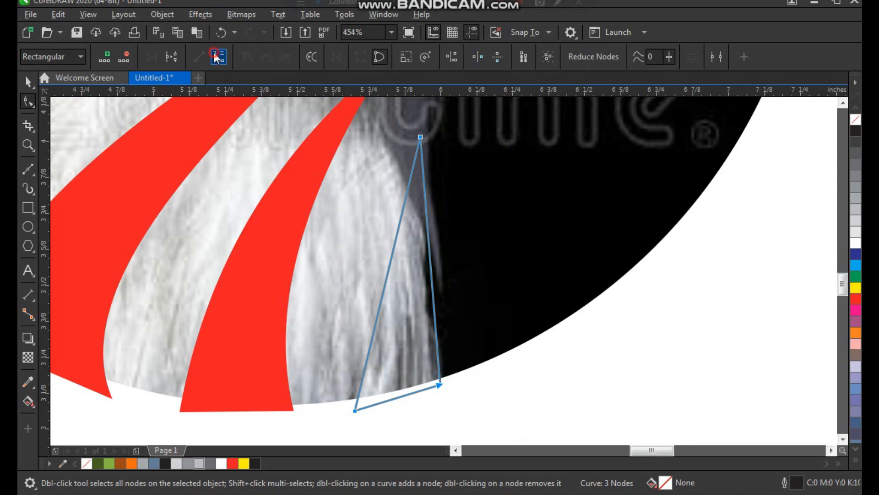
pyautogui.moveTo(391, 248); pyautogui.dragTo(365, 236)
pyautogui.moveTo(429, 257); pyautogui.dragTo(406, 267)
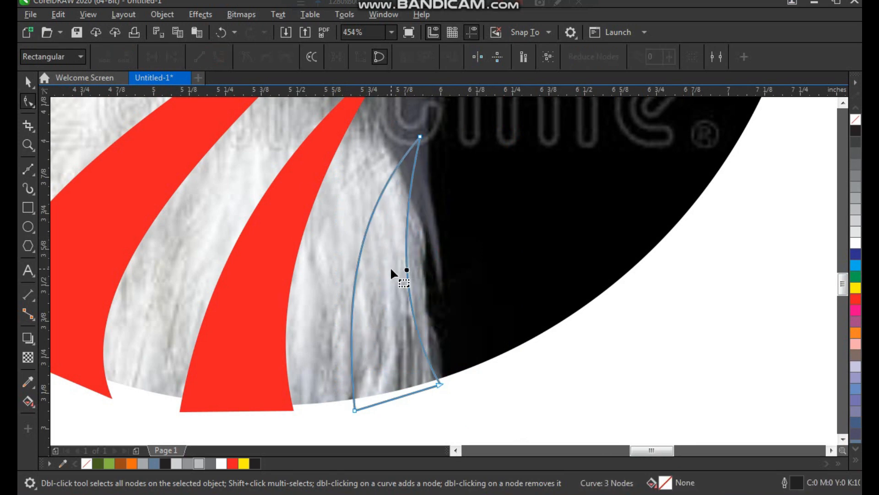
pyautogui.press('space')
pyautogui.click(852, 299)
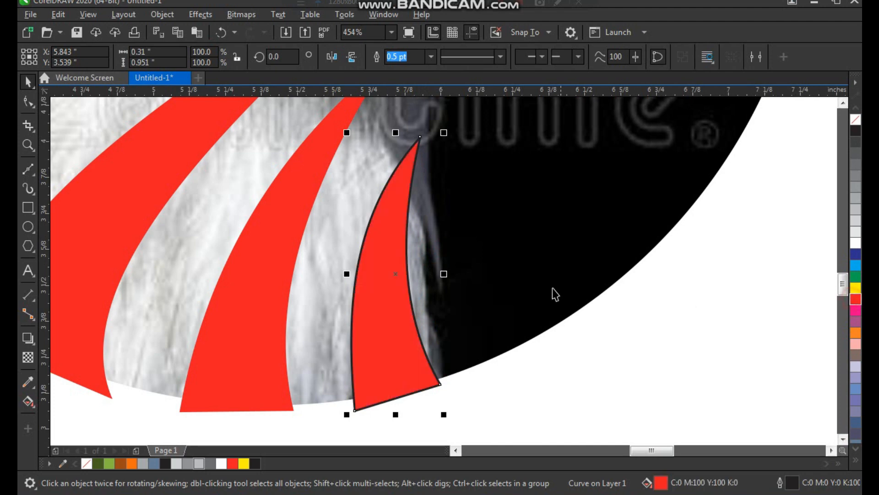
# Step: Select the five lower neck feathers together and weld them into one object
pyautogui.scroll(-3, 340, 303)
pyautogui.press('F2')
pyautogui.moveTo(262, 223); pyautogui.dragTo(416, 358)
pyautogui.keyDown('shift'); pyautogui.click(413, 335); pyautogui.keyUp('shift')
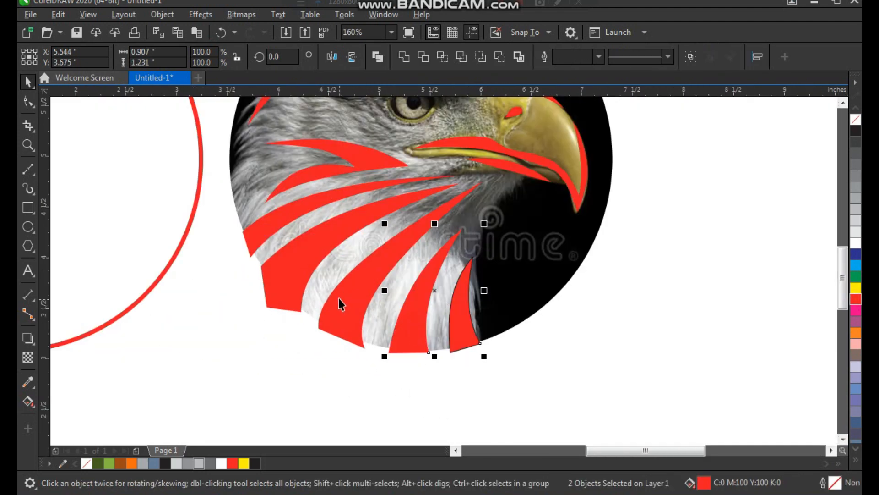
pyautogui.keyDown('shift'); pyautogui.click(339, 298); pyautogui.keyUp('shift')
pyautogui.keyDown('shift'); pyautogui.click(291, 256); pyautogui.keyUp('shift')
pyautogui.keyDown('shift'); pyautogui.click(267, 223); pyautogui.keyUp('shift')
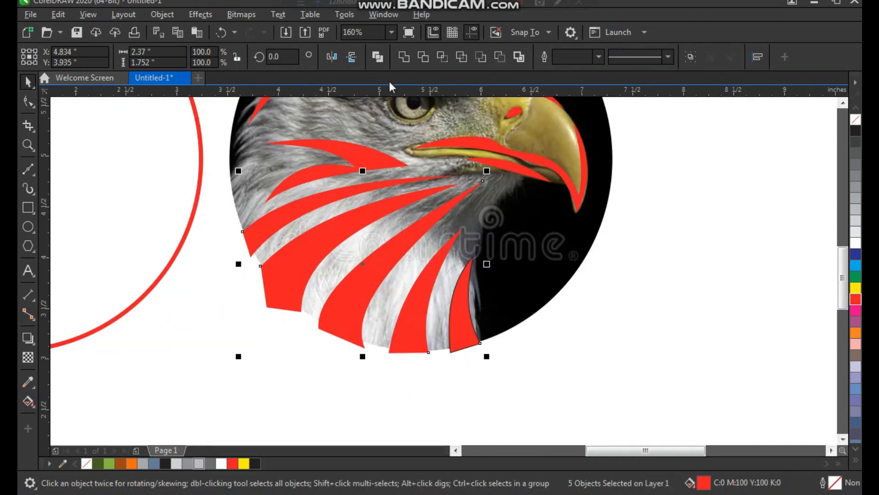
pyautogui.click(404, 57)
# Step: Intersect the welded neck feathers with the circular eagle photo and delete the original feathers, leaving only the part inside the circle
pyautogui.moveTo(514, 252); pyautogui.dragTo(528, 249)
pyautogui.hotkey('ctrl', 'z')
pyautogui.keyDown('shift'); pyautogui.click(466, 321); pyautogui.keyUp('shift')
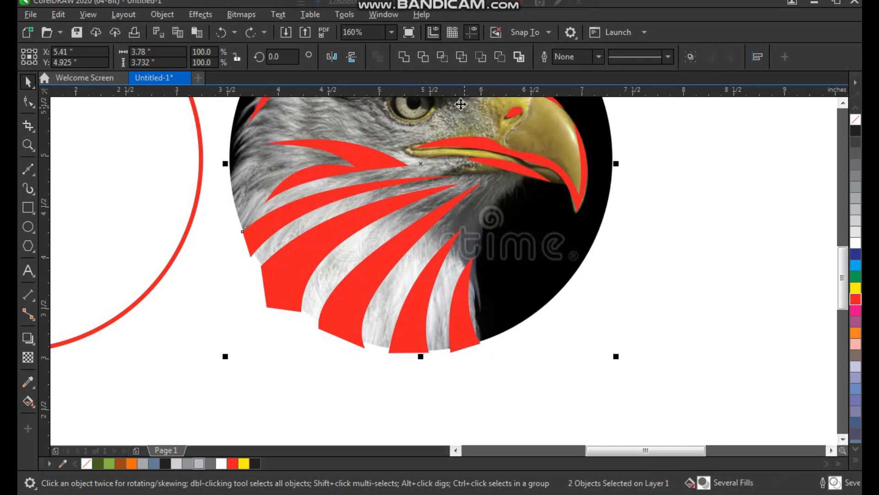
pyautogui.click(445, 60)
pyautogui.click(514, 391)
pyautogui.click(422, 351)
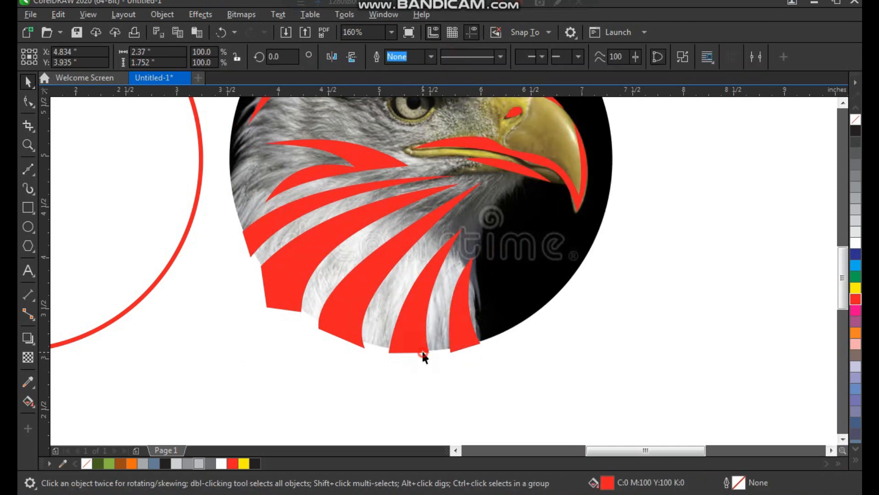
pyautogui.press('Delete')
pyautogui.click(470, 381)
# Step: Draw a closed six-node zigzag Bézier brow shape, about 1.45 by 0.41 inches, from behind the eye to the base of the beak
pyautogui.press('F3')
pyautogui.press('F2')
pyautogui.moveTo(282, 153); pyautogui.dragTo(540, 316)
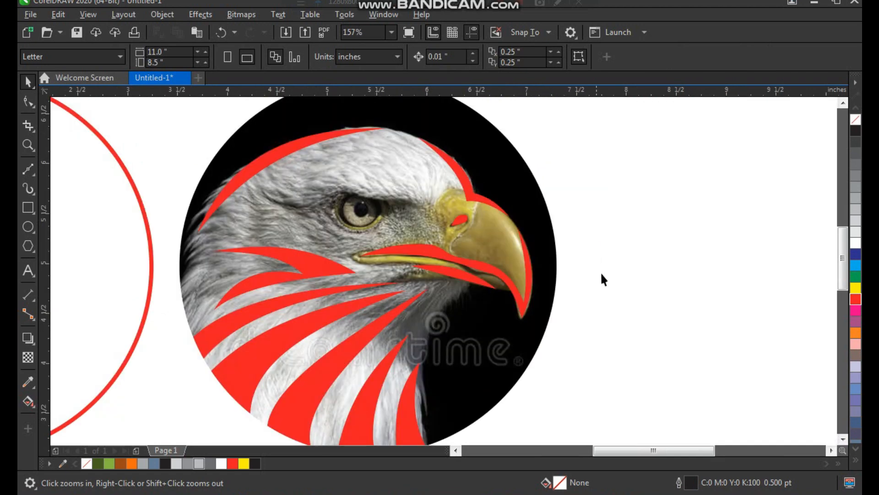
pyautogui.click(594, 249)
pyautogui.press('F2')
pyautogui.moveTo(467, 134); pyautogui.dragTo(238, 287)
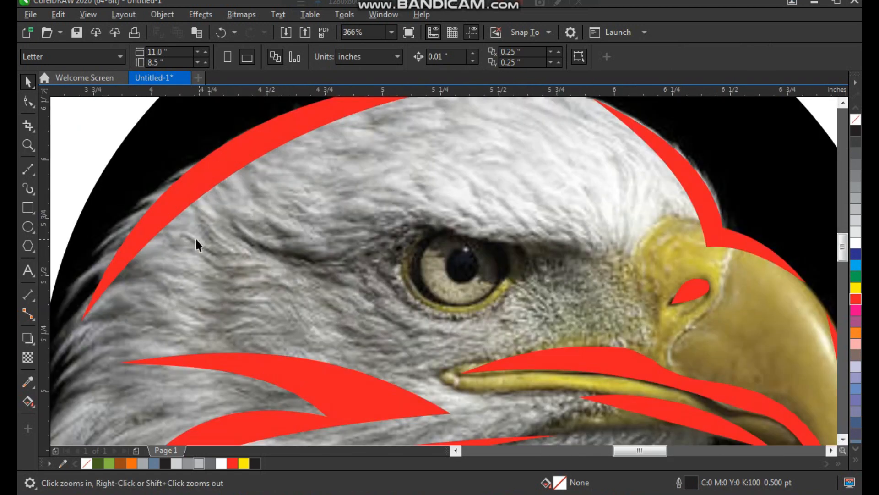
pyautogui.click(28, 171)
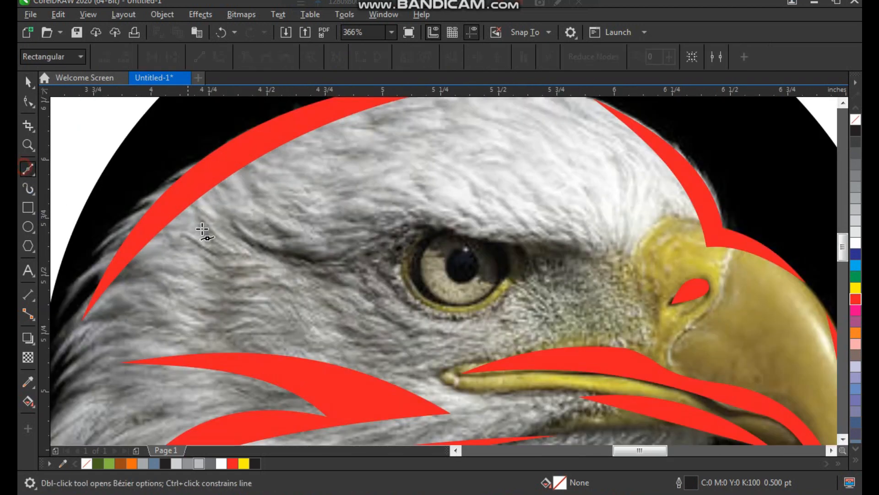
pyautogui.click(297, 262)
pyautogui.click(391, 240)
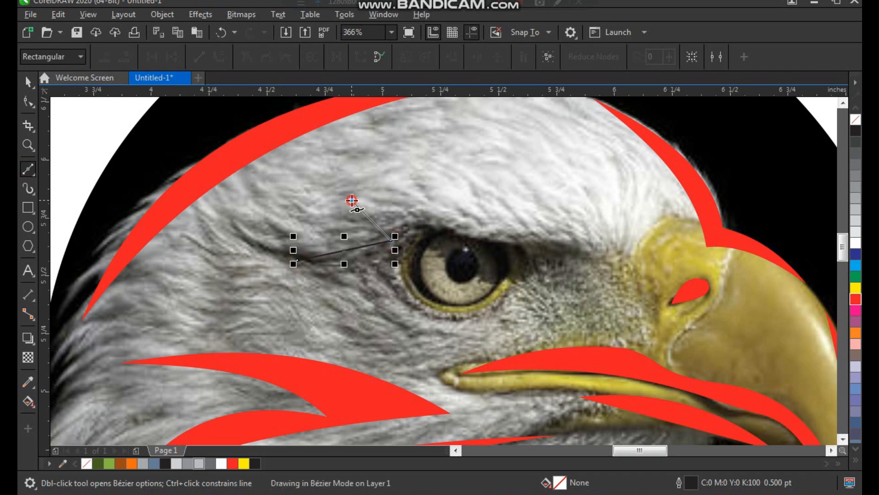
pyautogui.click(351, 201)
pyautogui.click(494, 211)
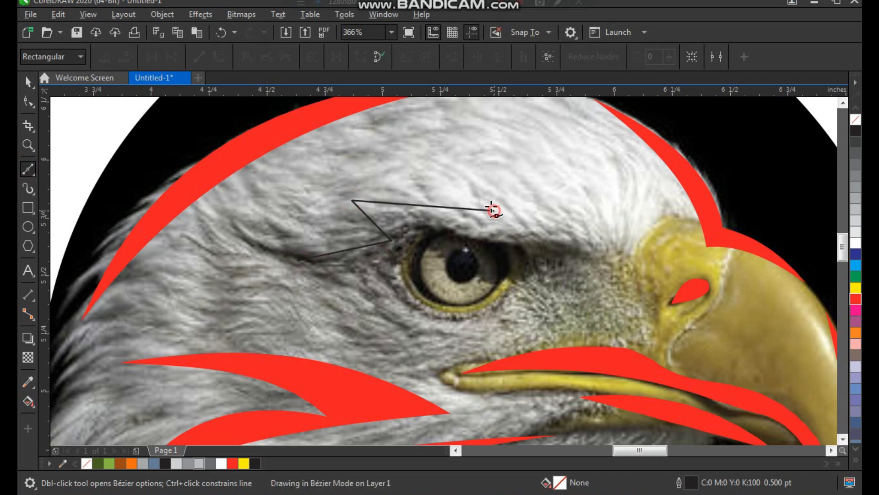
pyautogui.click(455, 166)
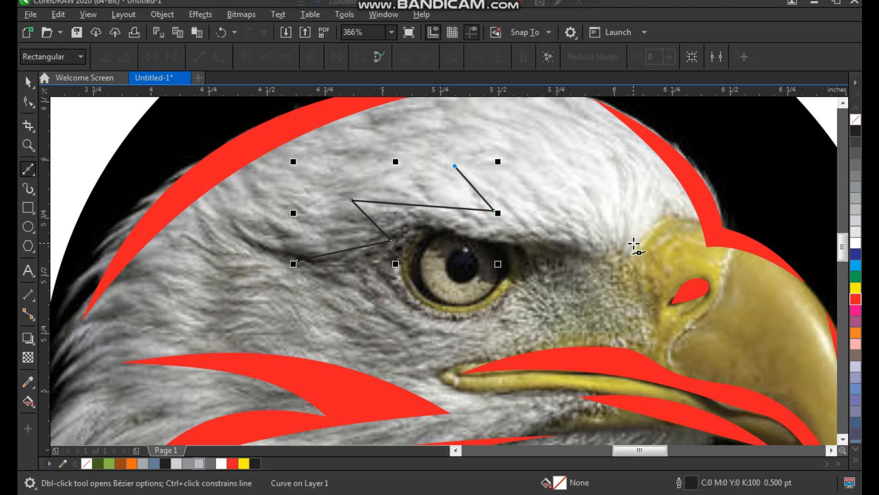
pyautogui.click(634, 249)
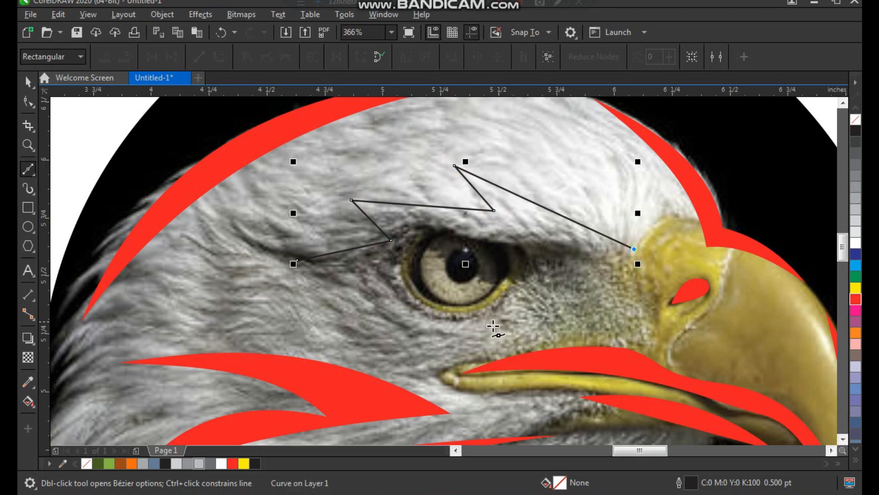
pyautogui.click(296, 261)
pyautogui.press('space')
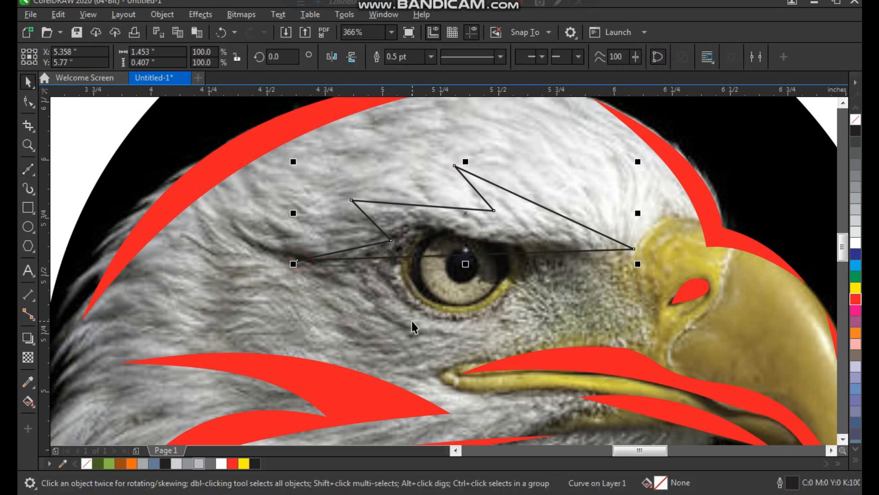
# Step: Convert the brow shape's segments to curves and bow its long lower edge down below the eye
pyautogui.press('F10')
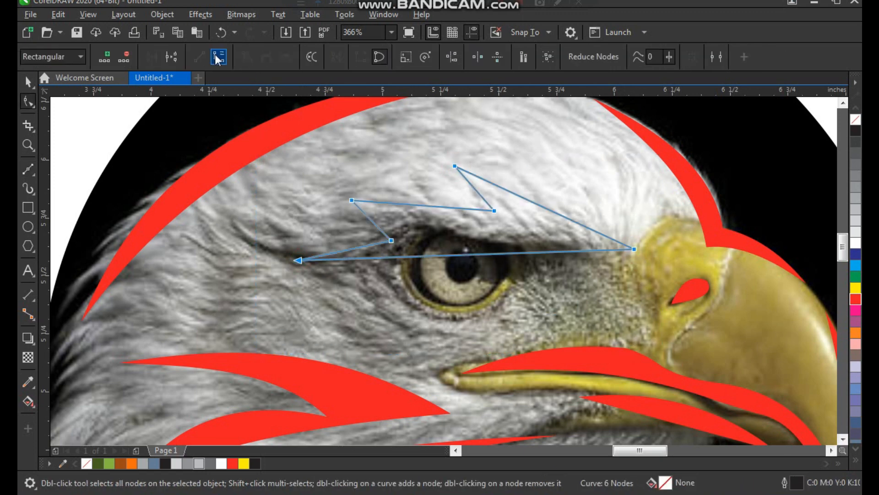
pyautogui.click(218, 57)
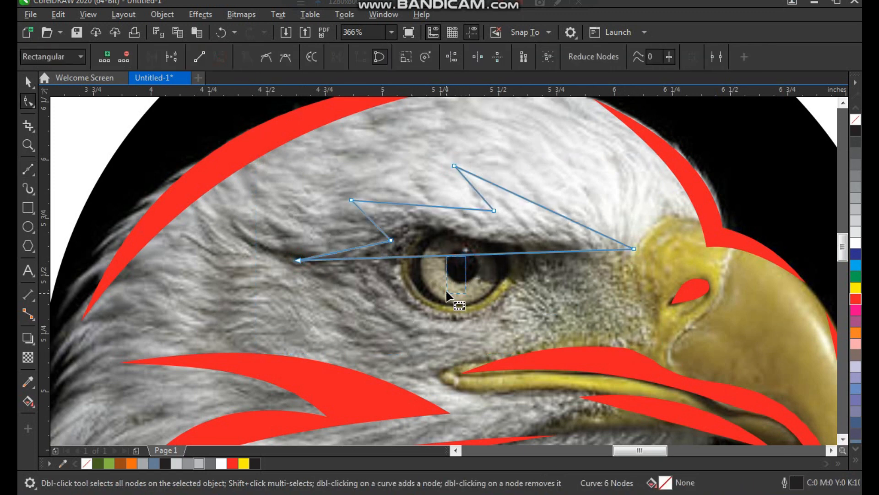
pyautogui.click(466, 259)
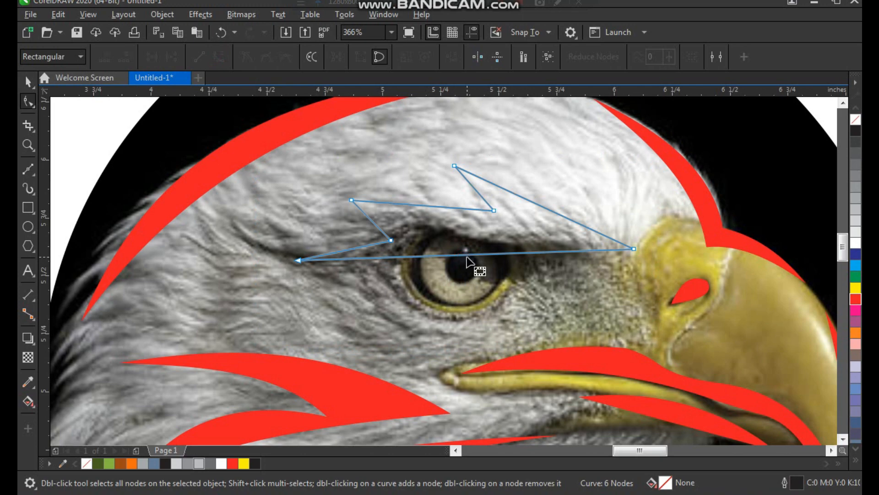
pyautogui.moveTo(468, 259); pyautogui.dragTo(445, 334)
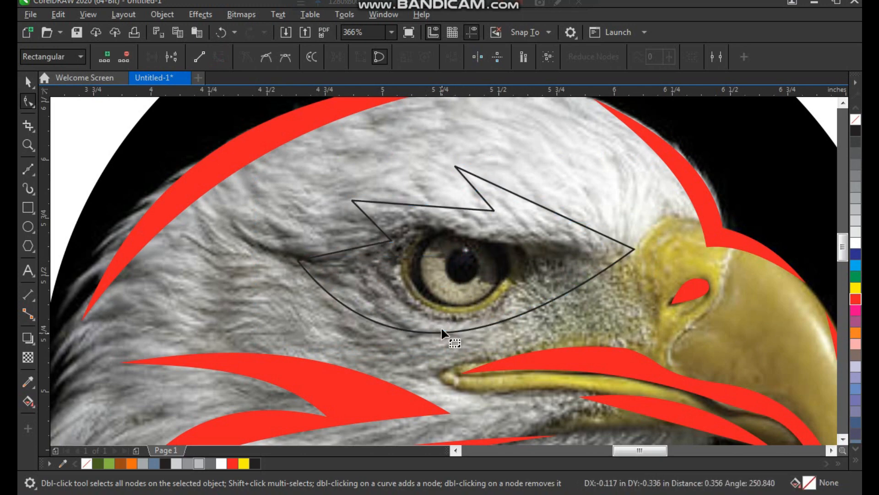
# Step: Arch the rear and middle upper edges of the brow shape upward and bend its front upper edge into an S-curve toward the beak
pyautogui.press('F2')
pyautogui.moveTo(307, 122); pyautogui.dragTo(560, 313)
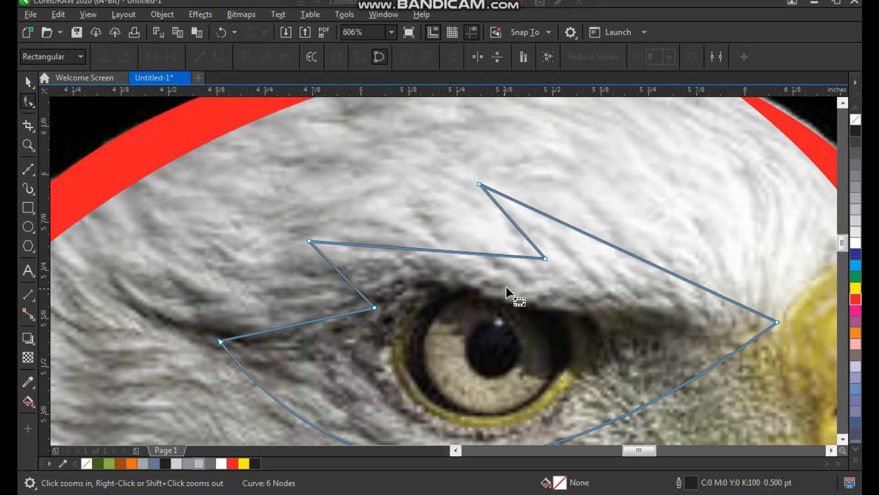
pyautogui.moveTo(388, 247); pyautogui.dragTo(395, 230)
pyautogui.click(480, 185)
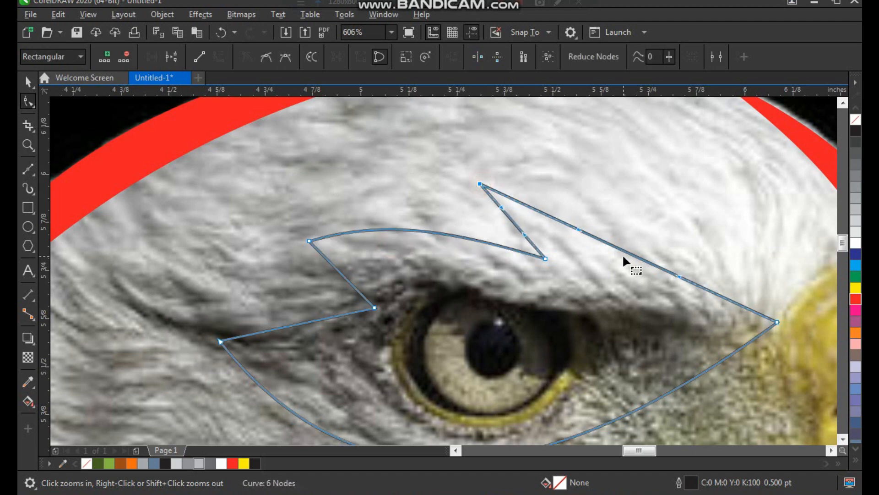
pyautogui.moveTo(580, 229); pyautogui.dragTo(596, 218)
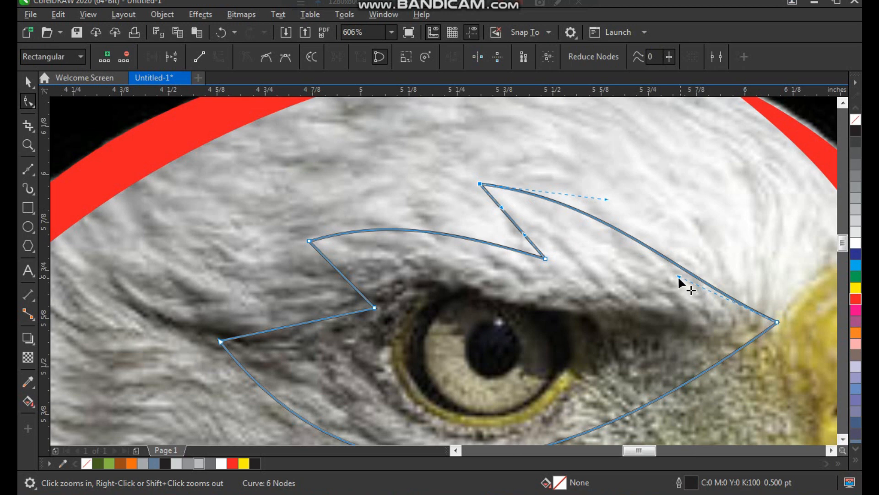
pyautogui.moveTo(678, 277); pyautogui.dragTo(629, 314)
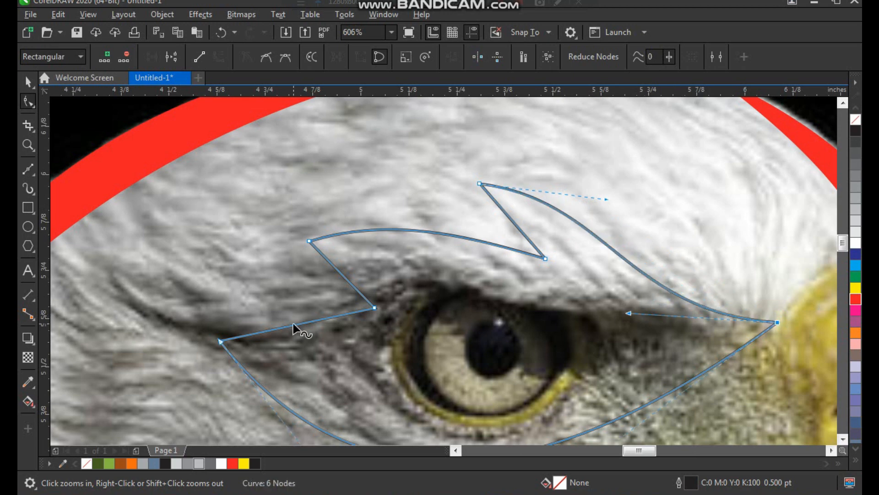
pyautogui.moveTo(296, 329); pyautogui.dragTo(297, 311)
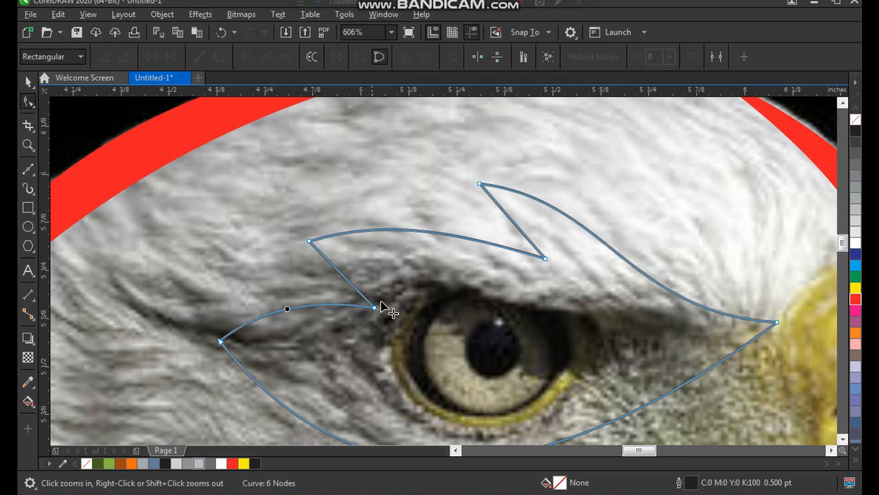
pyautogui.press('space')
# Step: Draw a closed nine-node zigzag Bézier shape over the eye, inside the curved brow outline, starting at its rear corner
pyautogui.scroll(-3, 367, 269)
pyautogui.moveTo(316, 215); pyautogui.dragTo(599, 405)
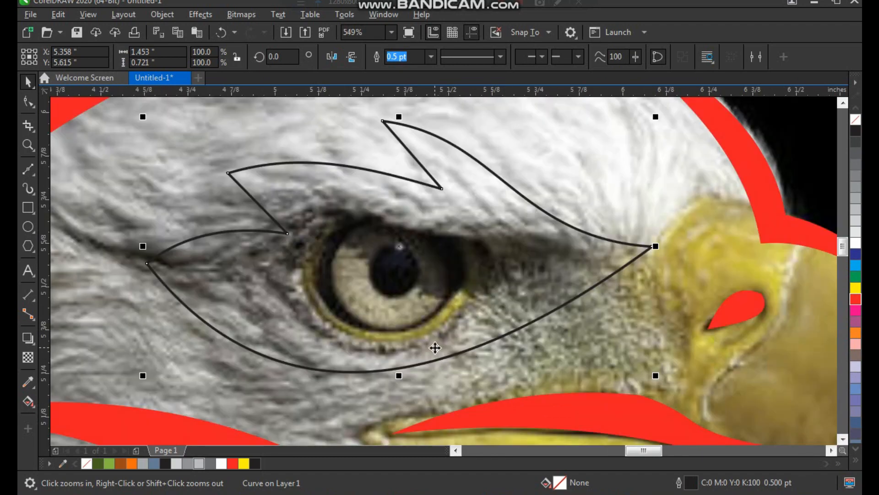
pyautogui.scroll(-1, 434, 347)
pyautogui.moveTo(307, 221); pyautogui.dragTo(472, 358)
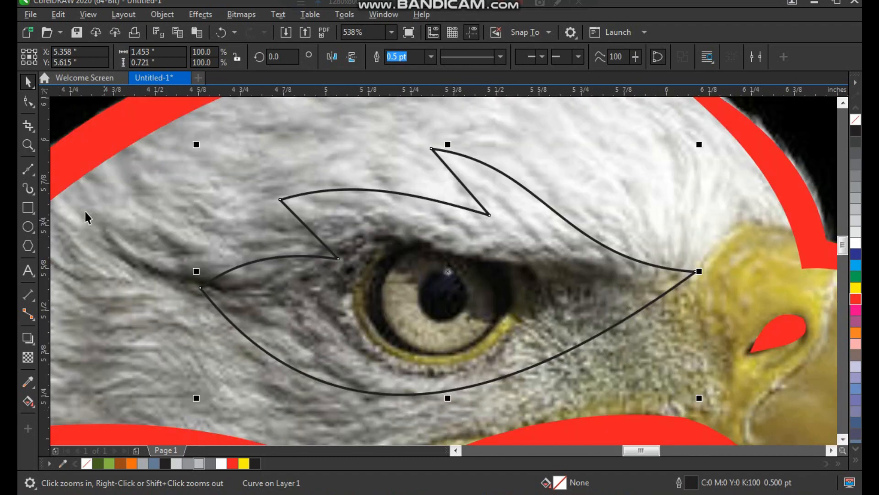
pyautogui.click(29, 171)
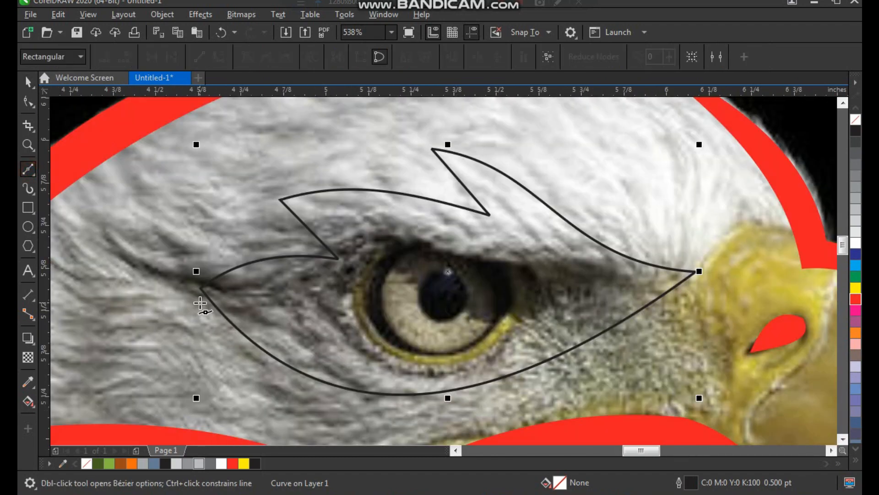
pyautogui.click(192, 289)
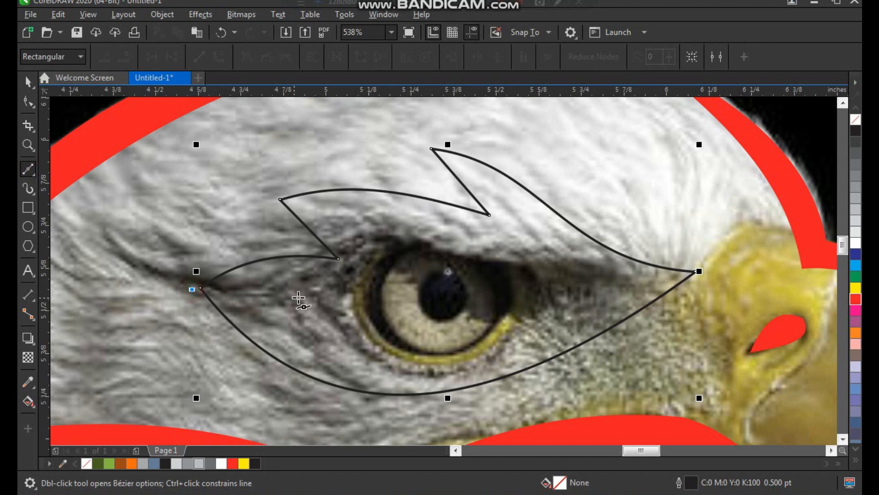
pyautogui.click(311, 279)
pyautogui.click(343, 338)
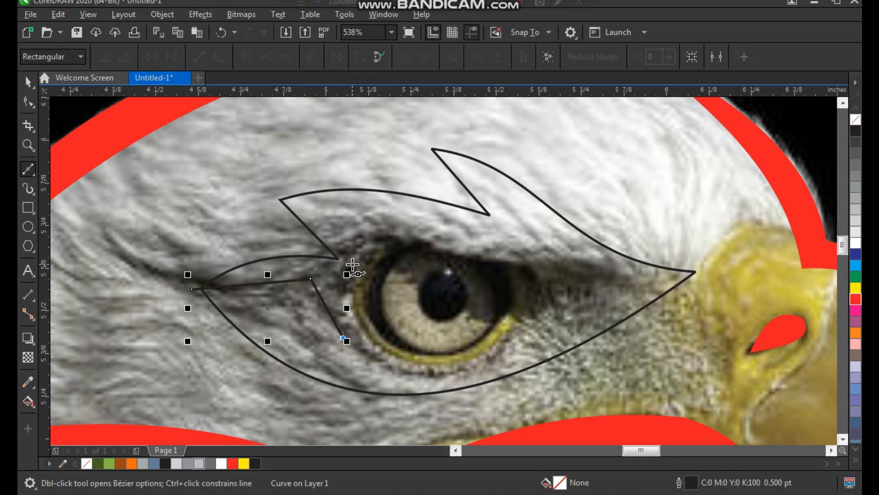
pyautogui.click(352, 265)
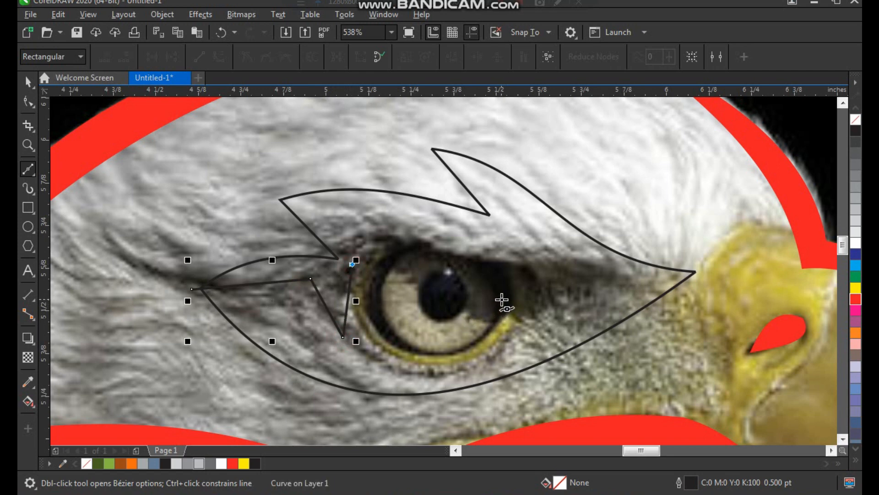
pyautogui.click(501, 300)
pyautogui.click(485, 253)
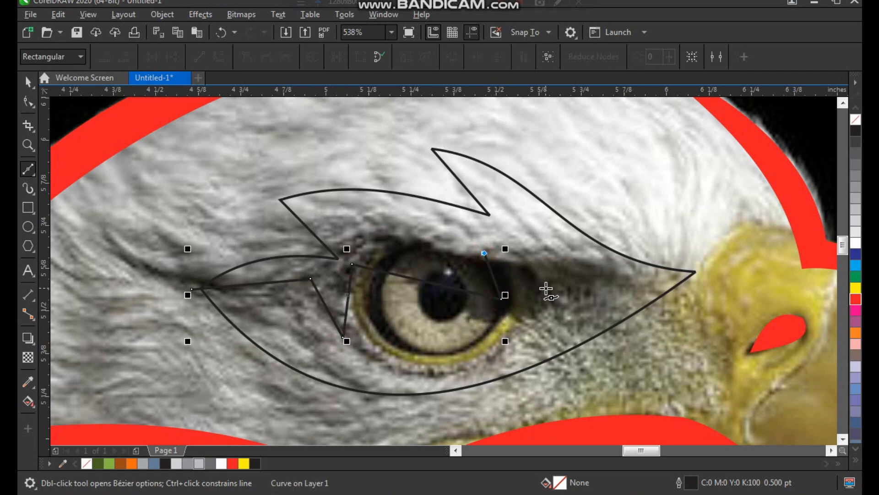
pyautogui.click(545, 288)
pyautogui.click(496, 335)
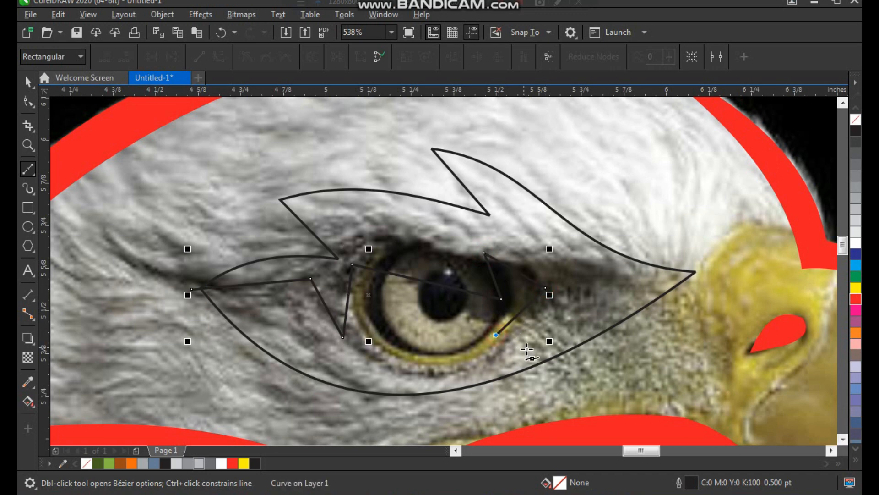
pyautogui.doubleClick(531, 350)
pyautogui.click(191, 292)
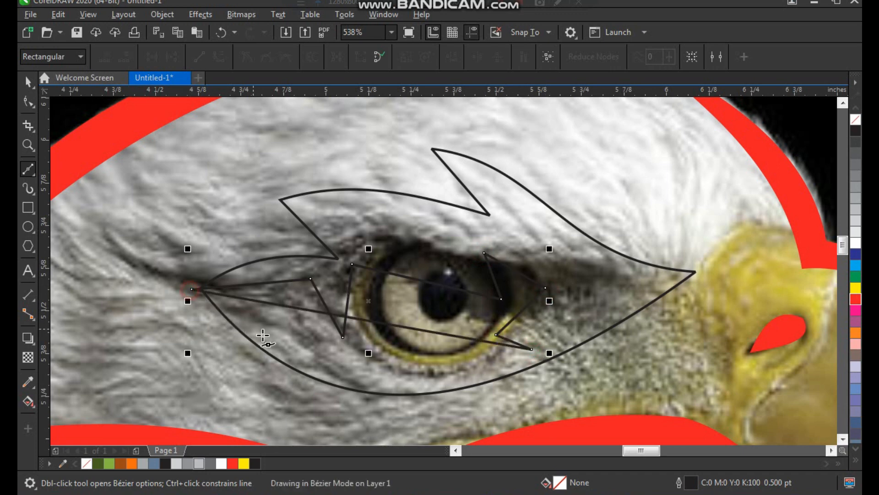
pyautogui.press('space')
# Step: Convert the inner eye shape's long edges to curves and bow its lower edge and its upper edge across the pupil downward
pyautogui.press('F10')
pyautogui.moveTo(180, 191); pyautogui.dragTo(535, 388)
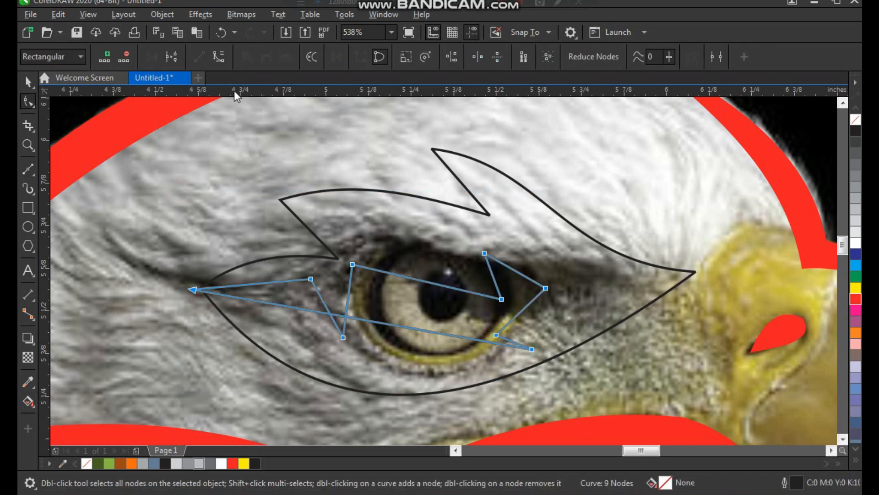
pyautogui.moveTo(370, 322); pyautogui.dragTo(341, 358)
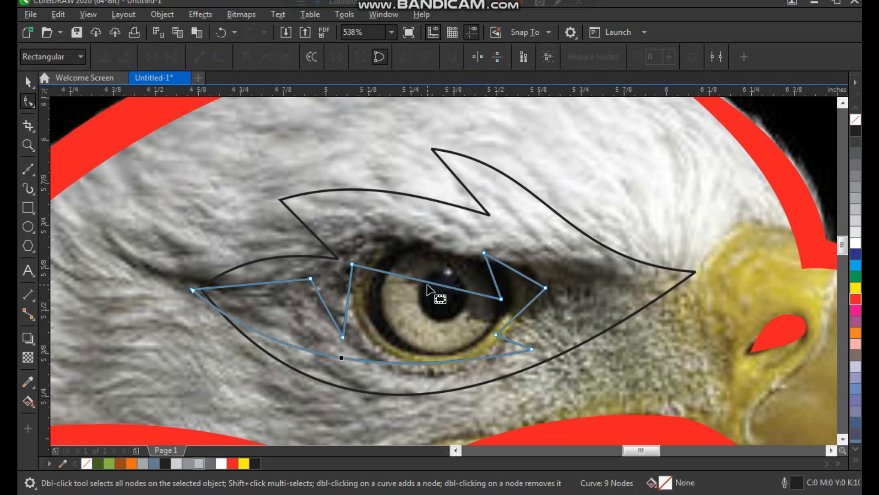
pyautogui.click(423, 280)
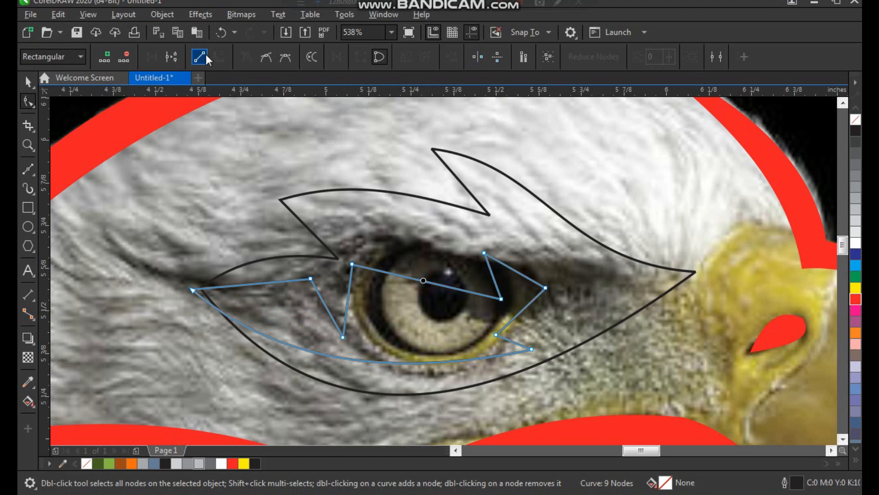
pyautogui.click(220, 57)
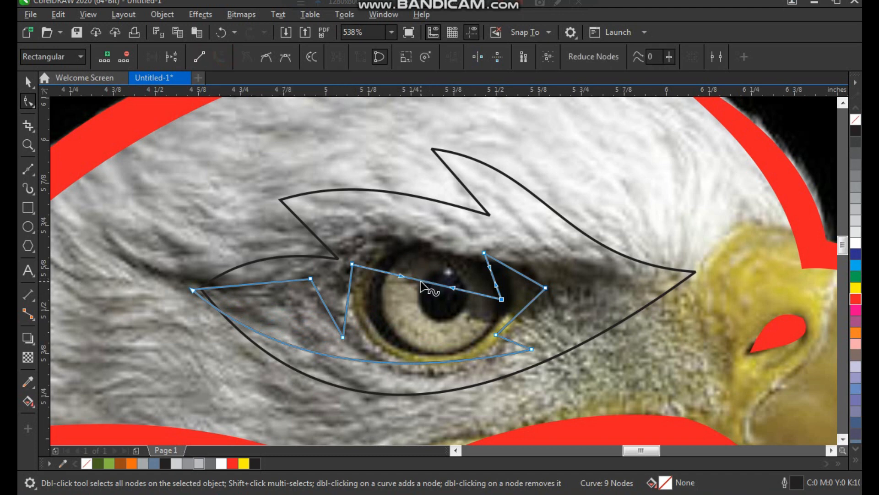
pyautogui.moveTo(420, 286); pyautogui.dragTo(373, 318)
# Step: Trim the brow shape with the inner zigzag eye shape, and delete the inner shape
pyautogui.press('space')
pyautogui.click(548, 288)
pyautogui.hotkey('ctrl', 'z')
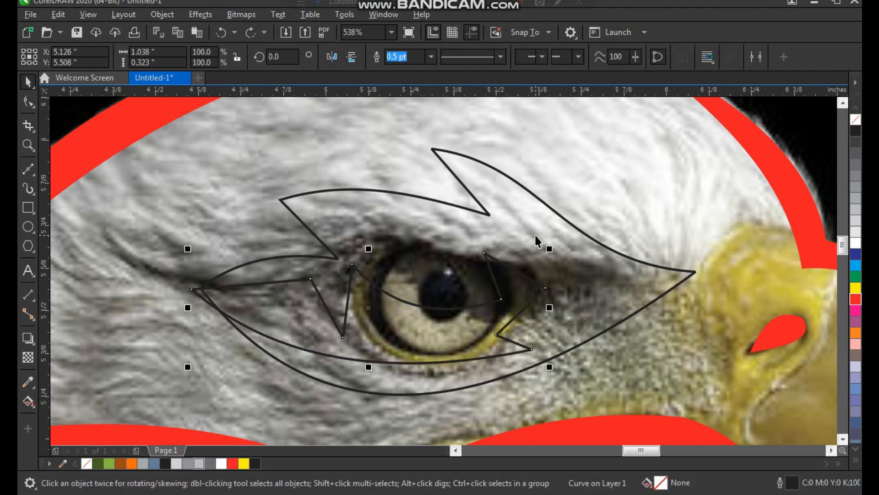
pyautogui.keyDown('shift'); pyautogui.click(536, 234); pyautogui.keyUp('shift')
pyautogui.click(424, 57)
pyautogui.click(416, 336)
pyautogui.press('Delete')
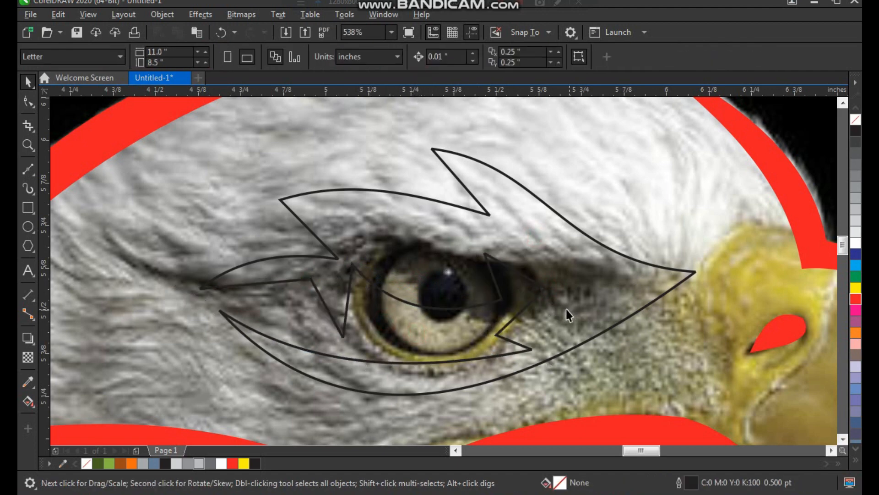
# Step: Fill the trimmed brow-and-eye shape with red and remove its outline
pyautogui.moveTo(612, 291); pyautogui.dragTo(591, 295)
pyautogui.hotkey('ctrl', 'z')
pyautogui.click(855, 300)
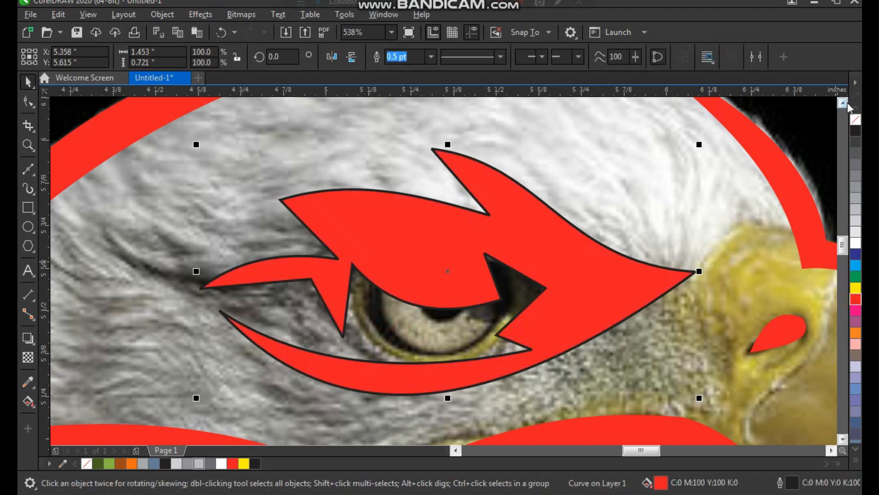
pyautogui.rightClick(856, 121)
pyautogui.scroll(-3, 401, 242)
pyautogui.click(580, 245)
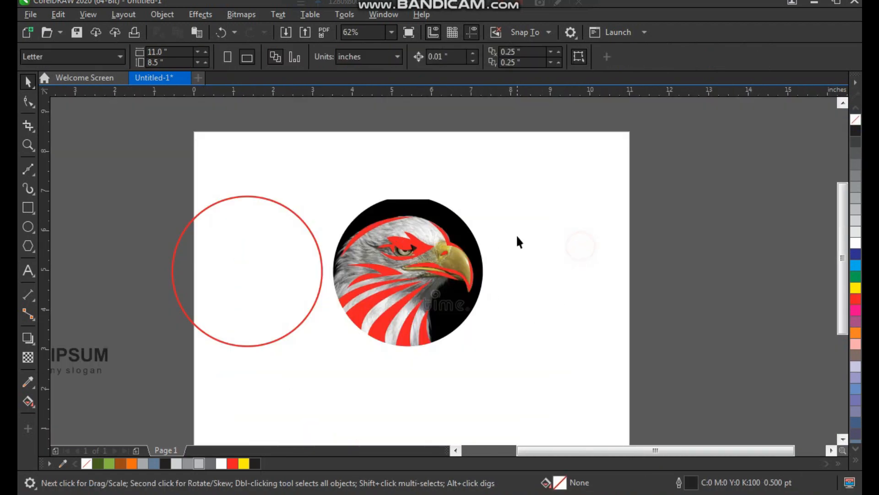
# Step: Move the eagle photo out from under the red tracing to the right-hand part of the page
pyautogui.press('F2')
pyautogui.moveTo(521, 160); pyautogui.dragTo(224, 352)
pyautogui.press('space')
pyautogui.moveTo(397, 304); pyautogui.dragTo(683, 306)
pyautogui.scroll(-3, 536, 239)
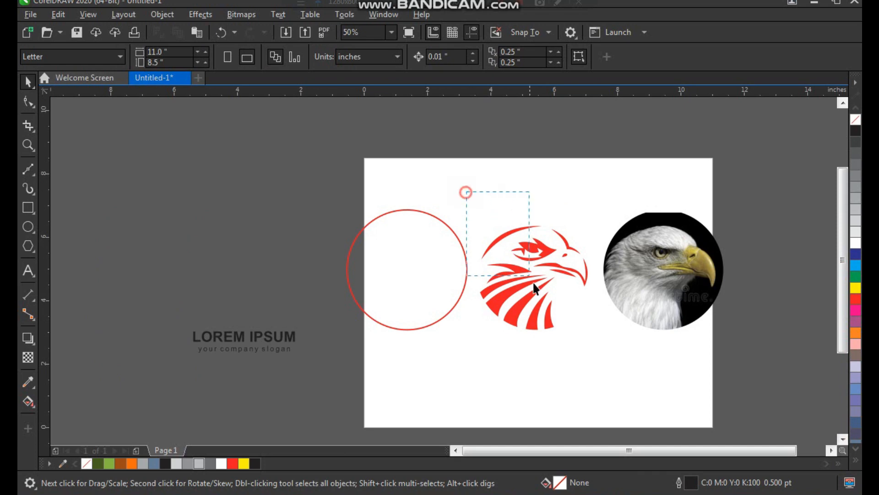
# Step: Group all the red eagle shapes and centre the group horizontally and vertically inside the red circle
pyautogui.moveTo(603, 352); pyautogui.dragTo(602, 352)
pyautogui.hotkey('ctrl', 'g')
pyautogui.press('F2')
pyautogui.moveTo(611, 176); pyautogui.dragTo(372, 350)
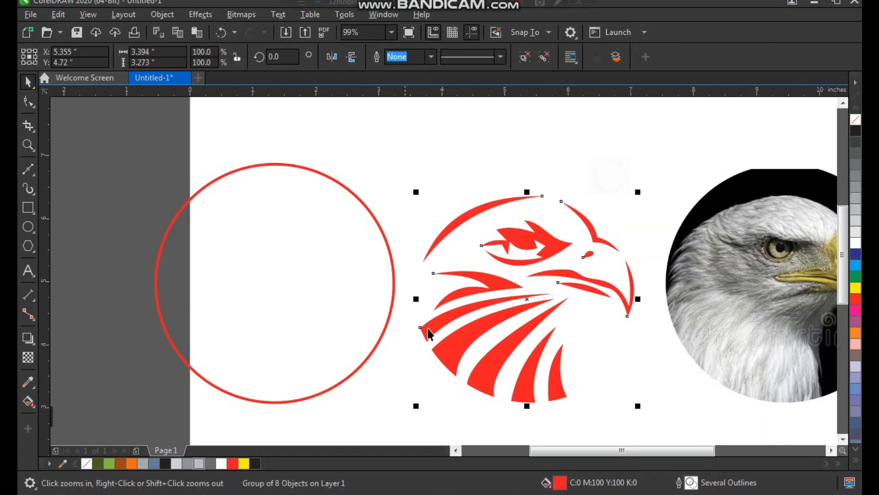
pyautogui.press('space')
pyautogui.keyDown('shift'); pyautogui.click(396, 282); pyautogui.keyUp('shift')
pyautogui.press('c')
pyautogui.press('e')
pyautogui.press('Escape')
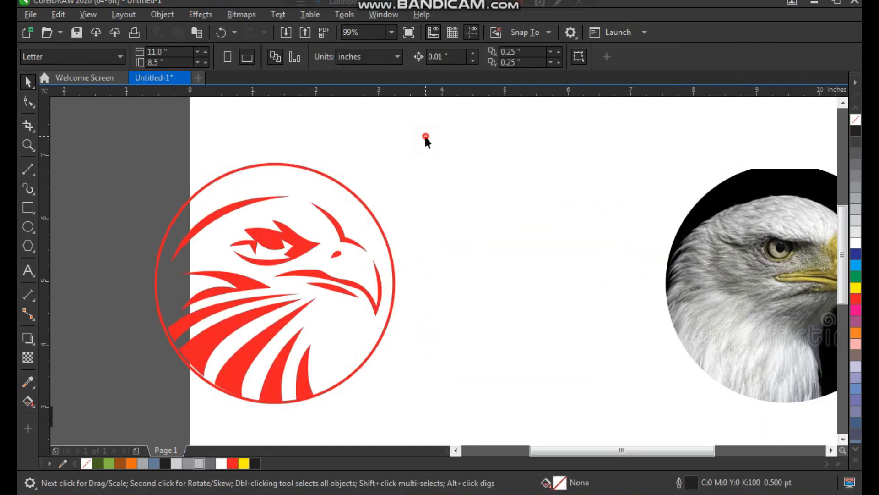
# Step: Move the circle and eagle together fully onto the page, between the page's left edge and the photo
pyautogui.moveTo(426, 136); pyautogui.dragTo(143, 422)
pyautogui.moveTo(263, 305); pyautogui.dragTo(415, 293)
pyautogui.click(569, 183)
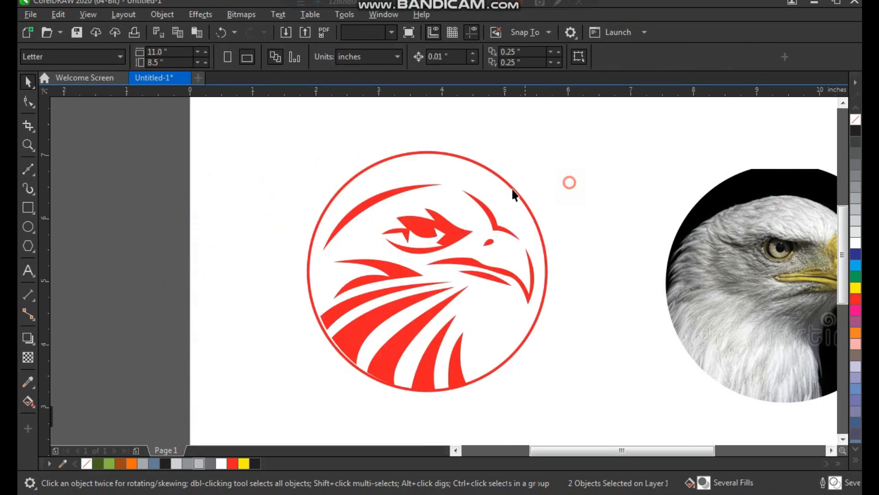
# Step: Set the circle's outline to 8.0 pt width and black colour
pyautogui.click(492, 185)
pyautogui.press('z')
pyautogui.click(555, 144)
pyautogui.click(587, 56)
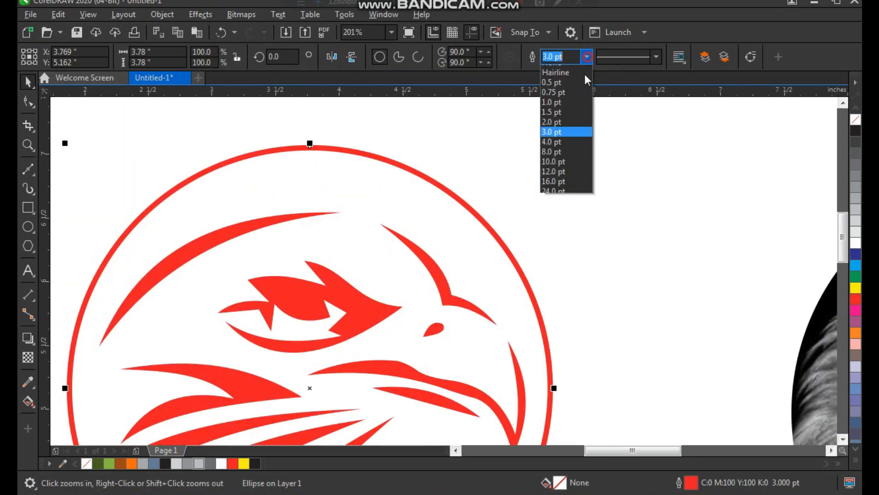
pyautogui.click(568, 158)
pyautogui.click(576, 197)
pyautogui.click(496, 229)
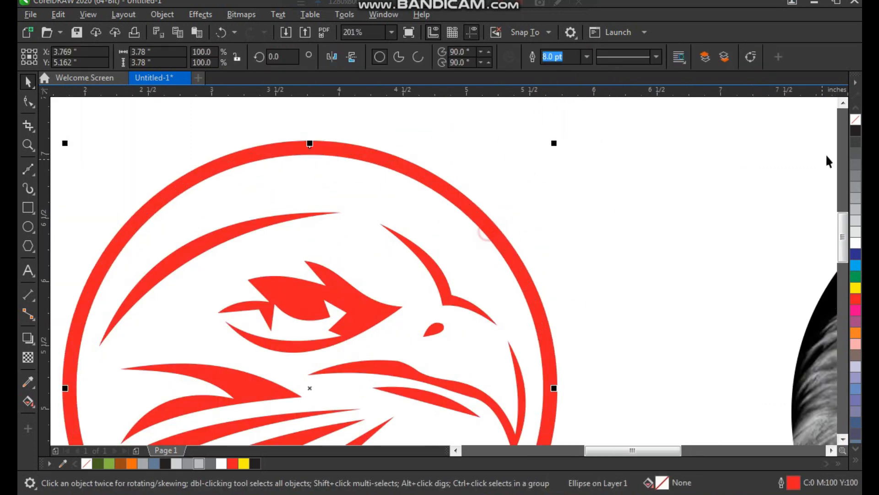
pyautogui.rightClick(855, 130)
# Step: Fill the grouped eagle shapes inside the circle with black
pyautogui.press('z')
pyautogui.rightClick(555, 161)
pyautogui.moveTo(561, 141); pyautogui.dragTo(238, 474)
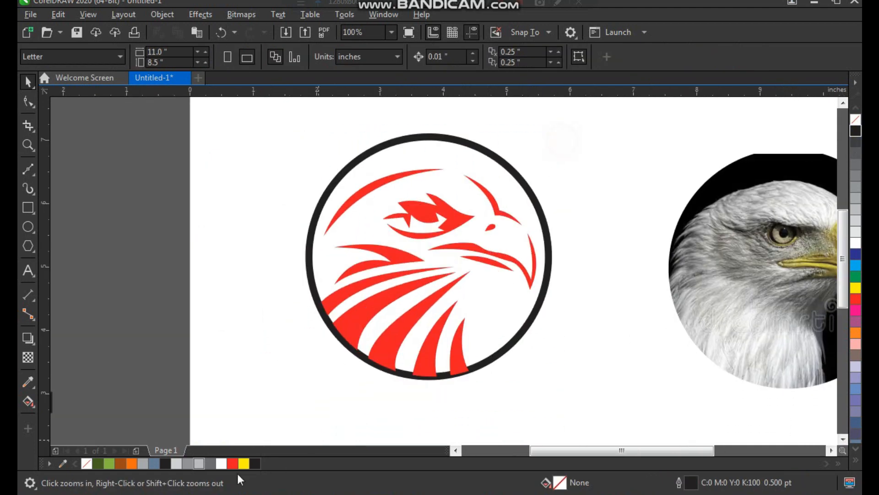
pyautogui.moveTo(637, 170); pyautogui.dragTo(636, 167)
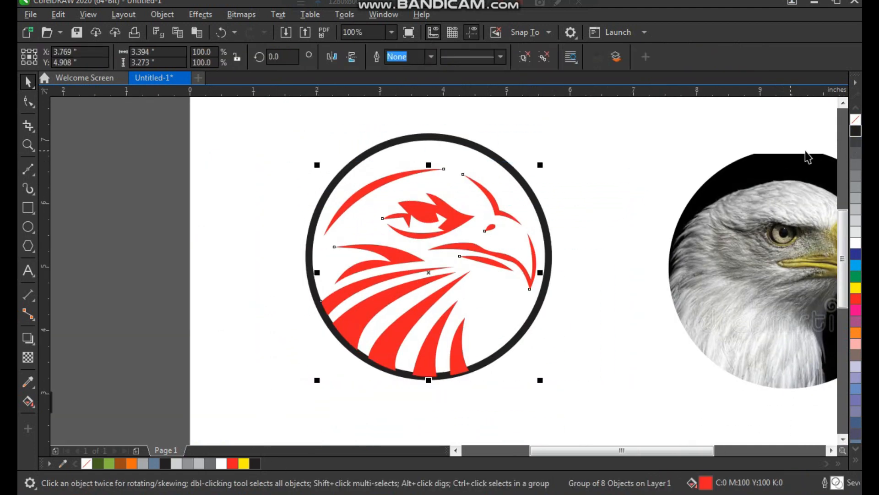
pyautogui.click(855, 131)
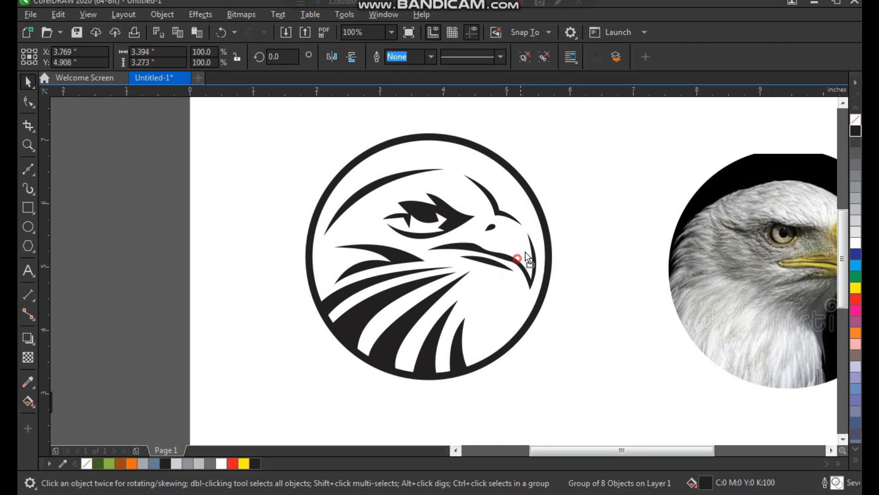
# Step: Undo the accidental shift of the eagle, and group the eagle with its circle
pyautogui.moveTo(518, 258); pyautogui.dragTo(526, 252)
pyautogui.hotkey('ctrl', 'z')
pyautogui.click(574, 277)
pyautogui.scroll(-1, 460, 327)
pyautogui.press('F2')
pyautogui.moveTo(345, 206); pyautogui.dragTo(639, 395)
pyautogui.moveTo(486, 124); pyautogui.dragTo(275, 389)
pyautogui.hotkey('ctrl', 'g')
# Step: Move the eagle photo closer to the black circular emblem
pyautogui.moveTo(595, 275); pyautogui.dragTo(562, 274)
pyautogui.moveTo(587, 293); pyautogui.dragTo(563, 283)
pyautogui.click(573, 384)
# Step: Group the LOREM IPSUM title with its slogan, enlarge it to about 4.67 by 0.99 inches and centre it below the emblem
pyautogui.scroll(-1, 523, 304)
pyautogui.press('F2')
pyautogui.moveTo(637, 173); pyautogui.dragTo(111, 462)
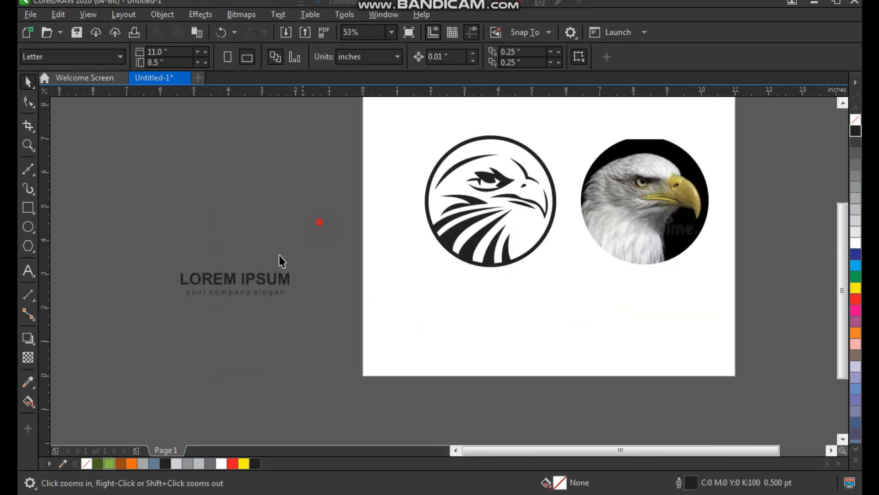
pyautogui.moveTo(298, 263); pyautogui.dragTo(176, 316)
pyautogui.hotkey('ctrl', 'g')
pyautogui.moveTo(265, 286); pyautogui.dragTo(573, 316)
pyautogui.keyDown('shift'); pyautogui.click(515, 245); pyautogui.keyUp('shift')
pyautogui.press('c')
pyautogui.click(601, 364)
pyautogui.click(541, 289)
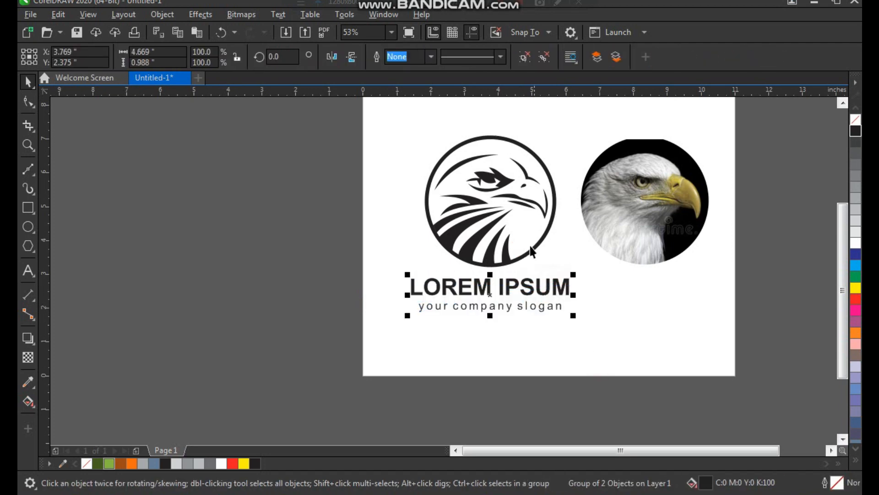
pyautogui.click(648, 310)
# Step: Scale the eagle emblem down proportionally about its centre so it is narrower than the title text
pyautogui.moveTo(403, 127); pyautogui.dragTo(549, 236)
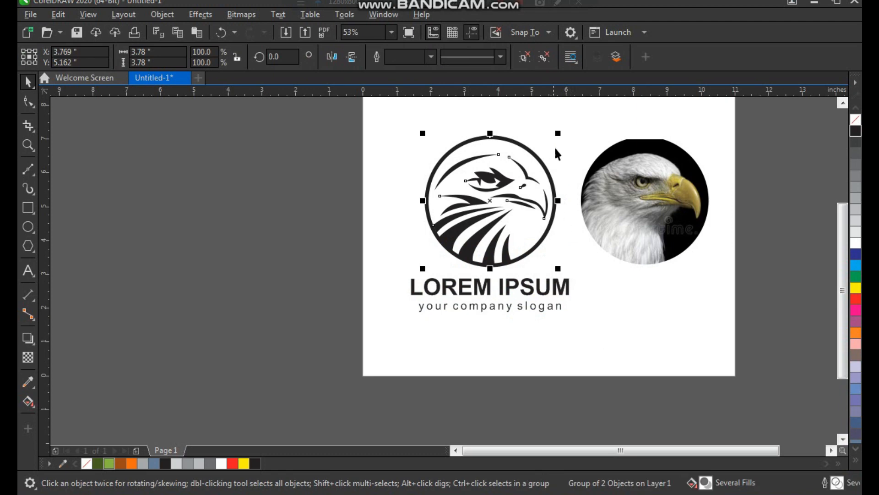
pyautogui.moveTo(558, 133); pyautogui.dragTo(546, 145)
pyautogui.keyDown('shift'); pyautogui.click(544, 293); pyautogui.keyUp('shift')
pyautogui.click(605, 289)
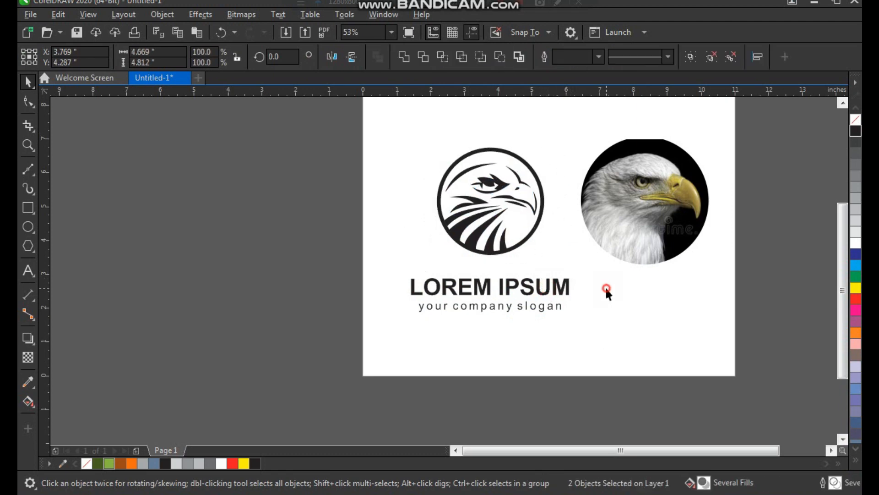
# Step: Move the eagle emblem straight down until it sits just above the LOREM IPSUM title
pyautogui.moveTo(503, 203); pyautogui.dragTo(503, 216)
pyautogui.keyDown('shift'); pyautogui.click(513, 284); pyautogui.keyUp('shift')
pyautogui.press('z')
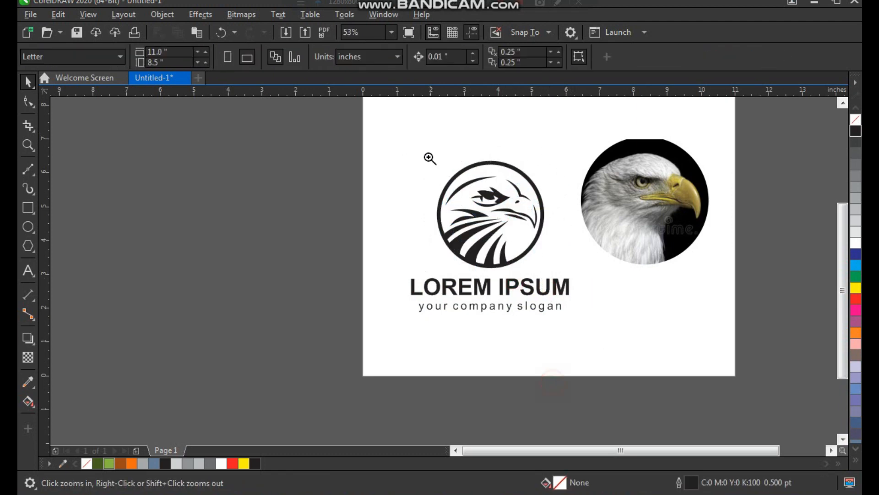
pyautogui.moveTo(392, 132); pyautogui.dragTo(724, 368)
pyautogui.press('space')
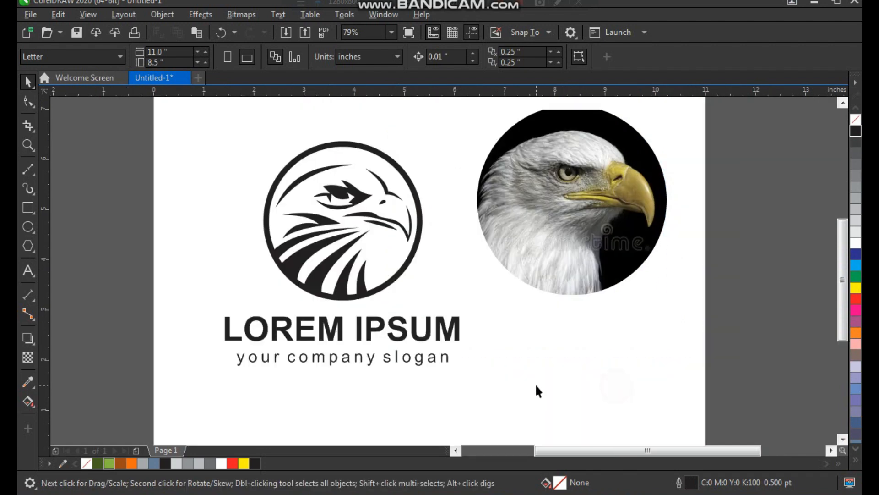
pyautogui.moveTo(375, 337); pyautogui.dragTo(380, 337)
pyautogui.click(511, 322)
pyautogui.hotkey('ctrl', 'z')
pyautogui.click(533, 373)
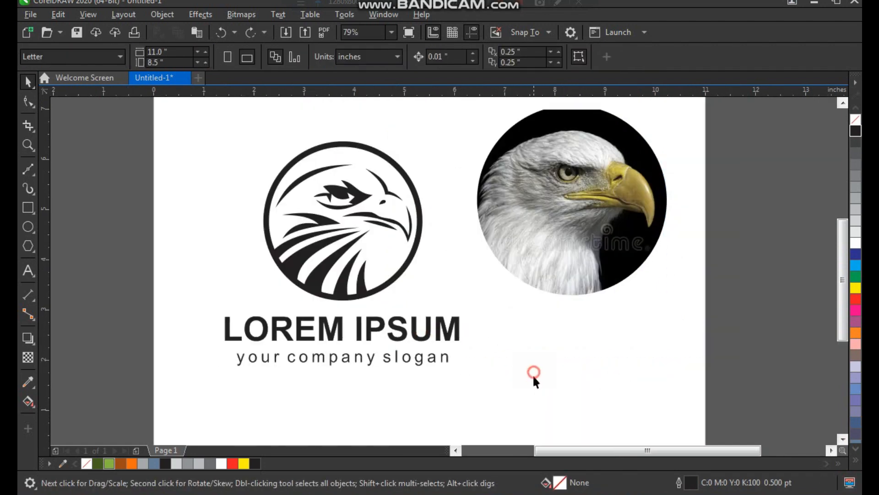